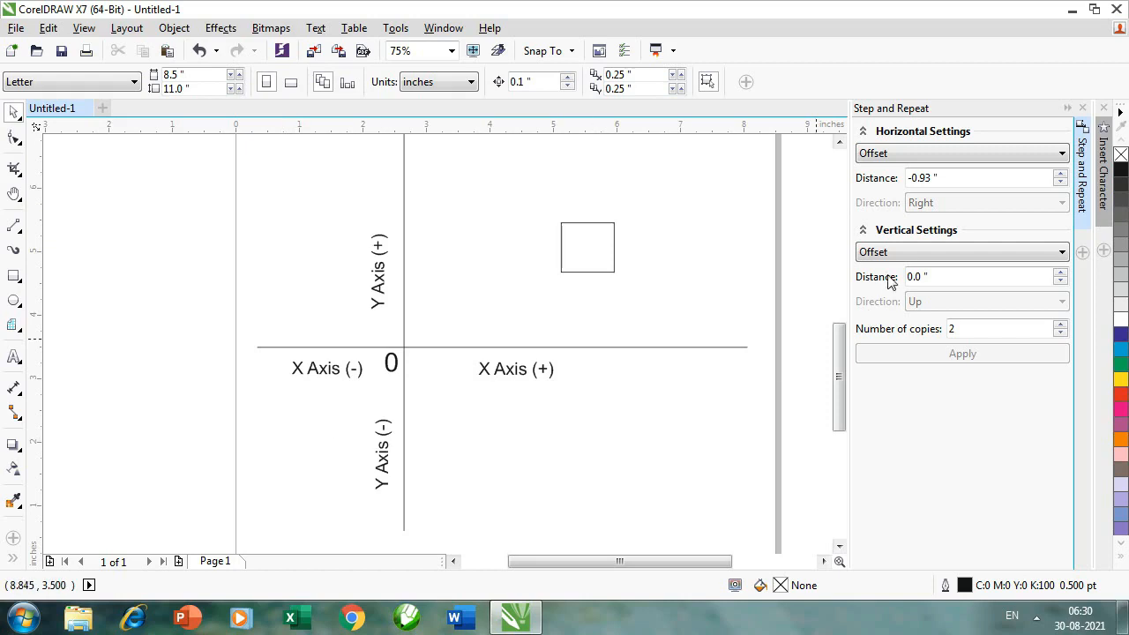
- Select the small rectangle above the positive X axis and nudge it 0.2 inches left and back again
mouse_move(839, 356)
left_mouse_down()
mouse_move(839, 281)
mouse_move(838, 365)
left_mouse_up()
left_click_drag(527, 247, 667, 344)
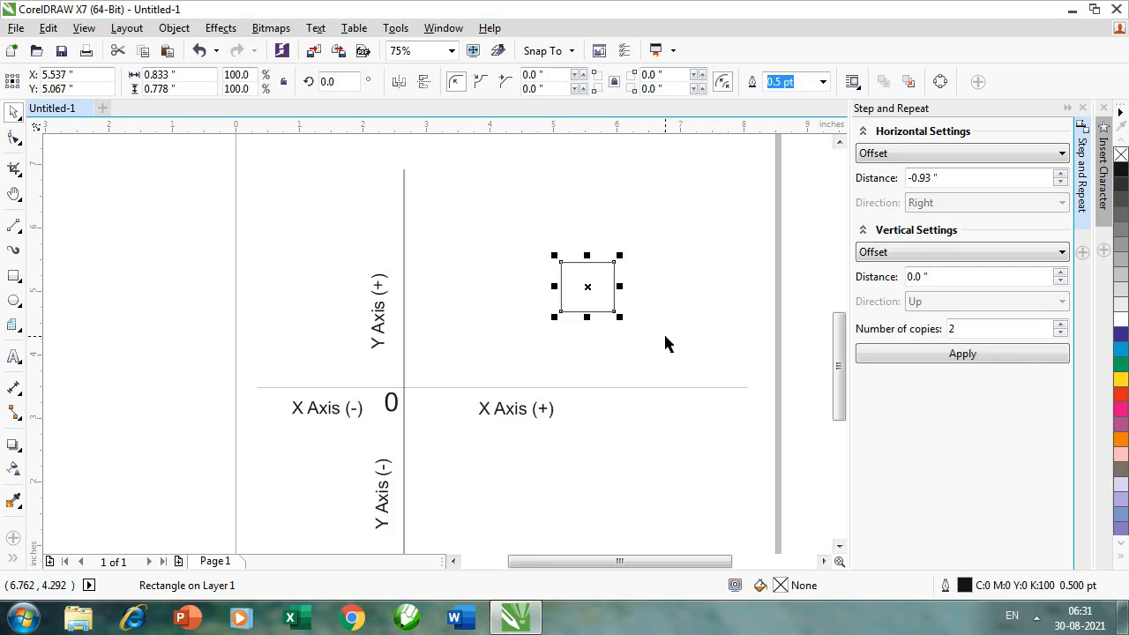
key("Left")
key("Left")
key("Right")
key("Right")
- Nudge the rectangle up by 0.4 inches and down by 0.5 inches, ending at Y 4.967 inches
key("Up")
key("Up")
key("Up")
key("Up")
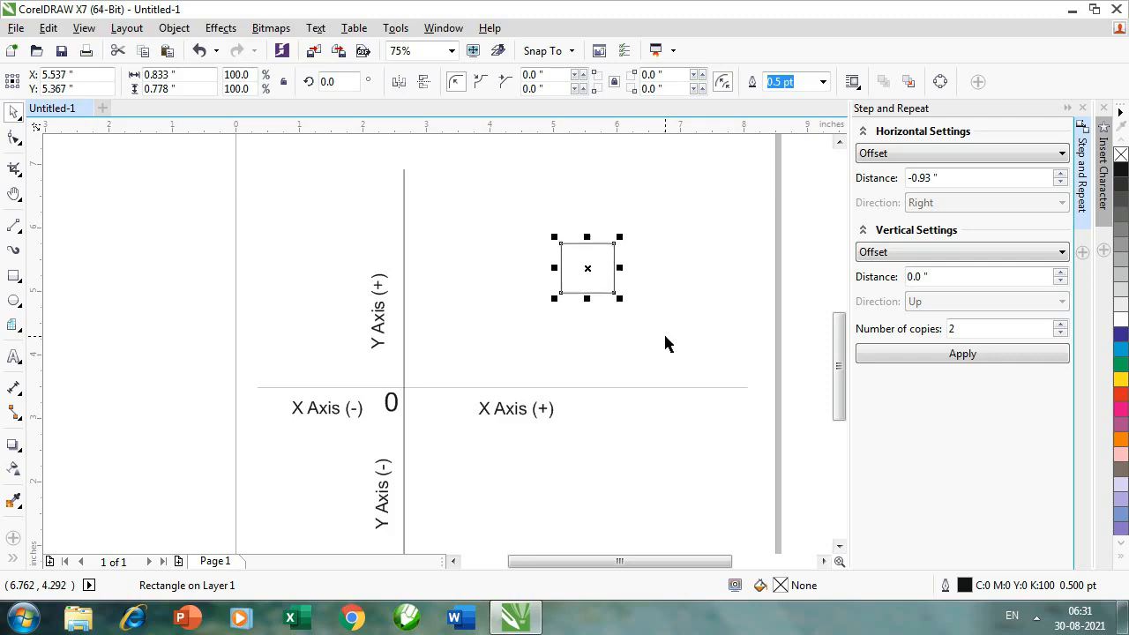
key("Down")
key("Down")
key("Down")
key("Down")
key("Down")
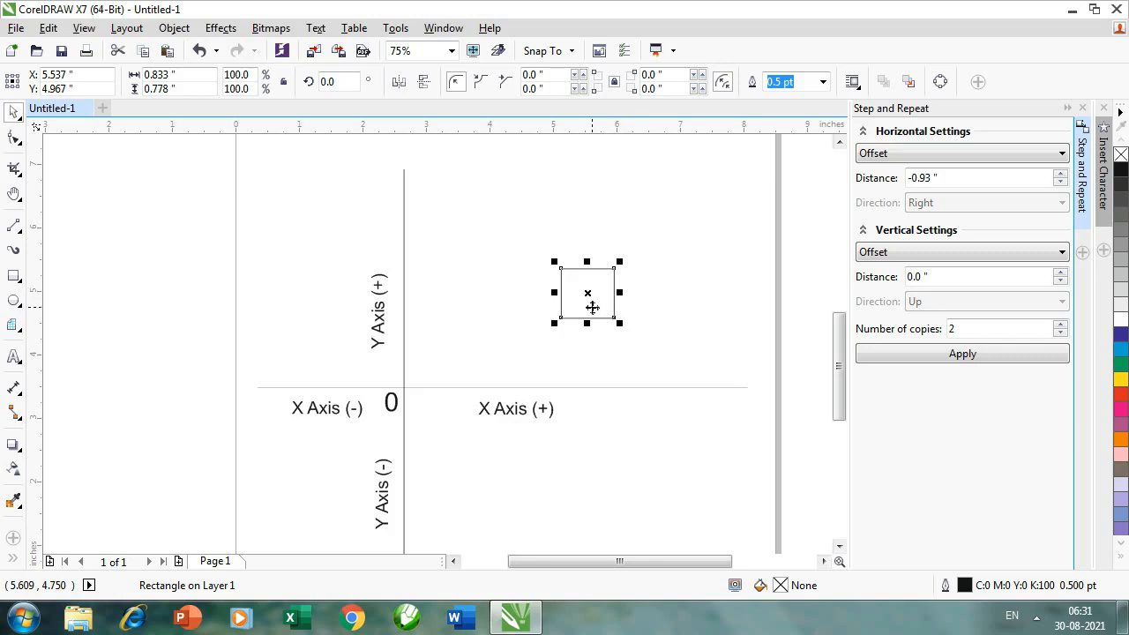
- Examine the axis crossing at 0 and the positive and negative sides of the X and Y axes
left_click_drag(842, 362, 838, 369)
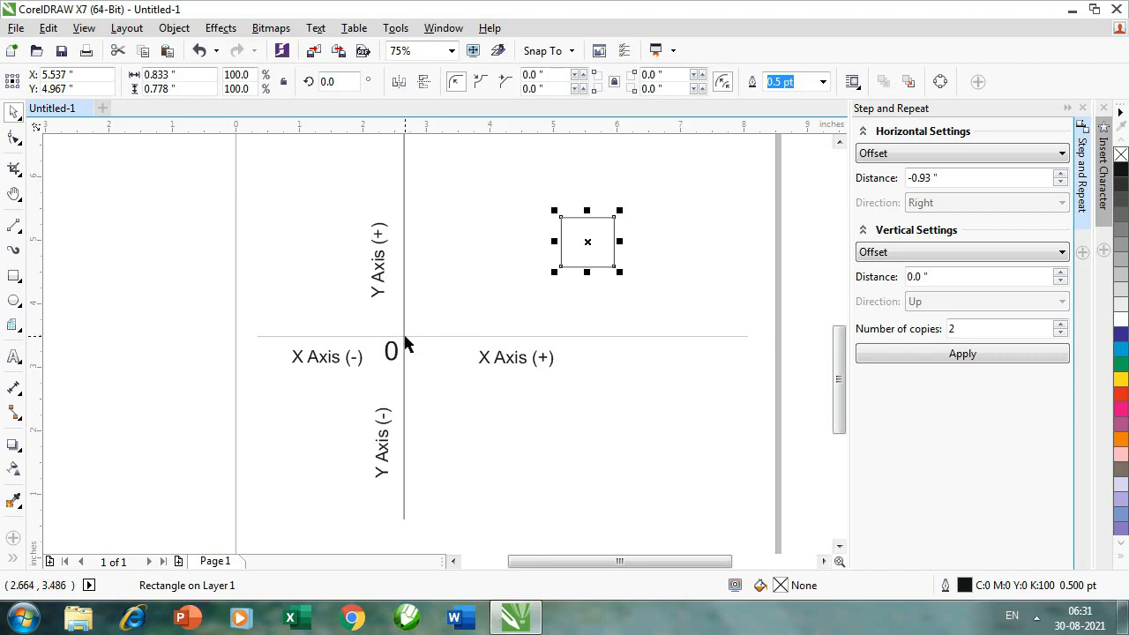
scroll(405, 343, "up", 4)
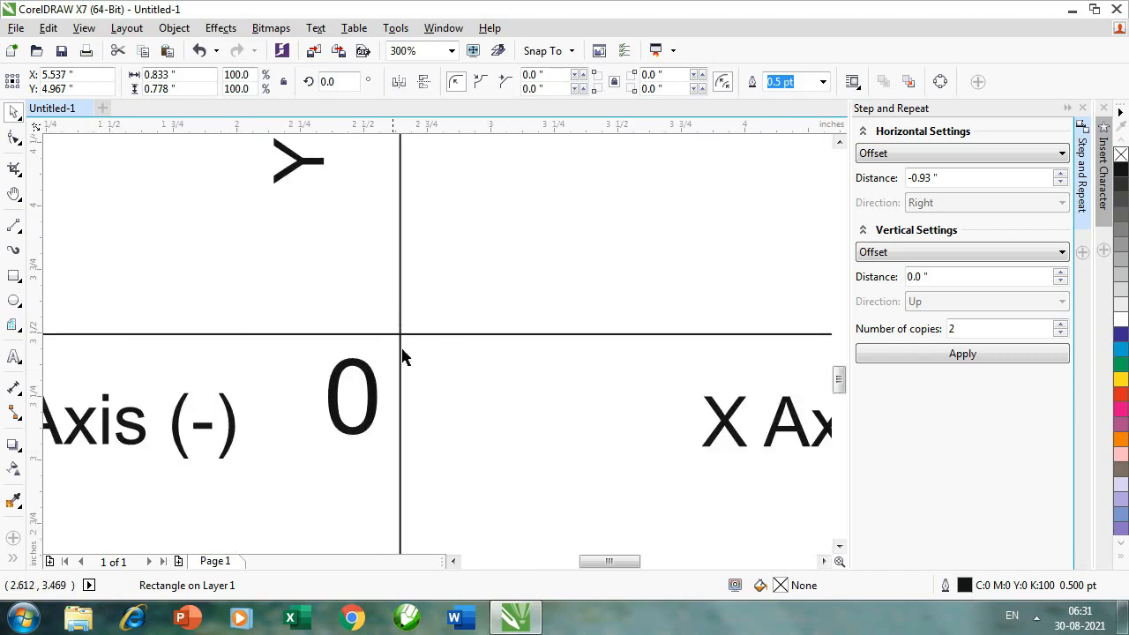
scroll(463, 366, "down", 2)
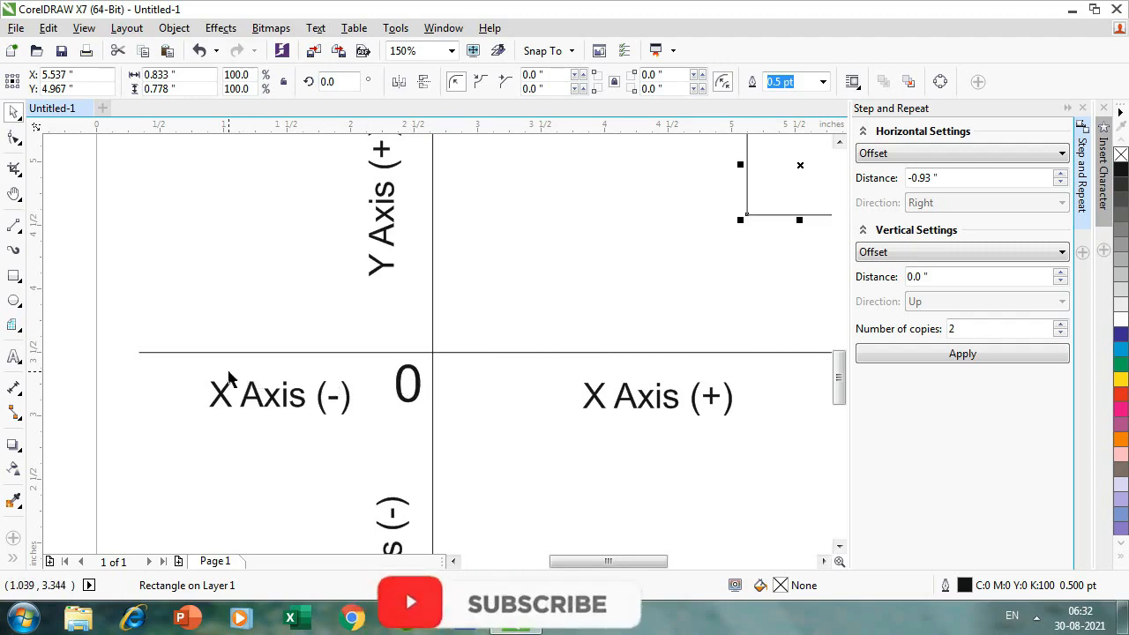
scroll(503, 341, "up", 2)
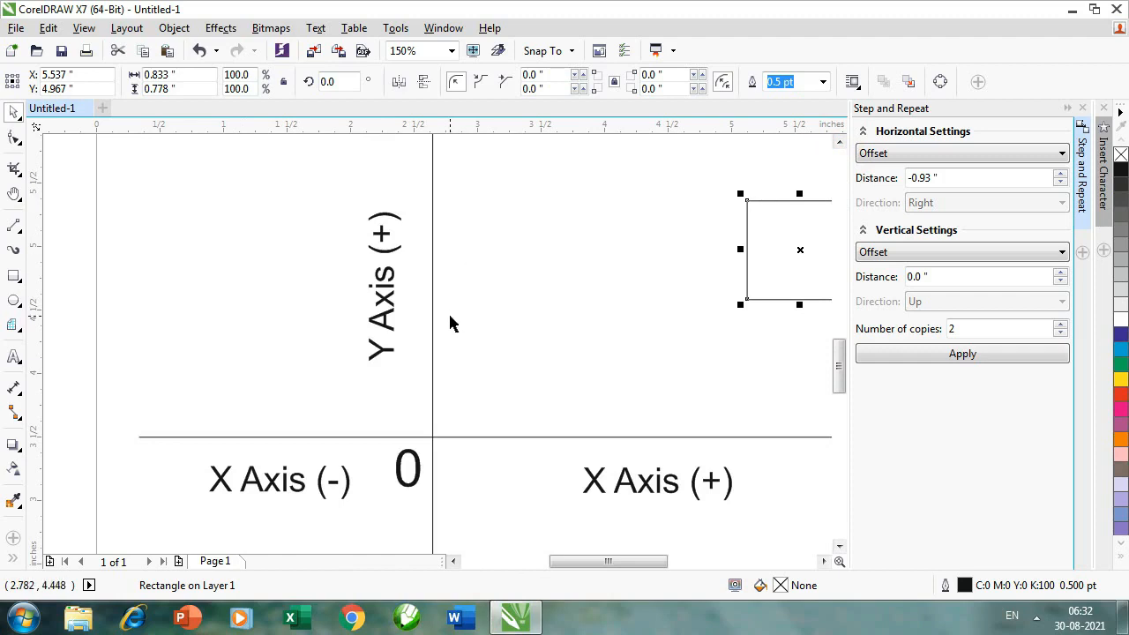
scroll(448, 311, "down", 2)
left_click_drag(841, 344, 841, 379)
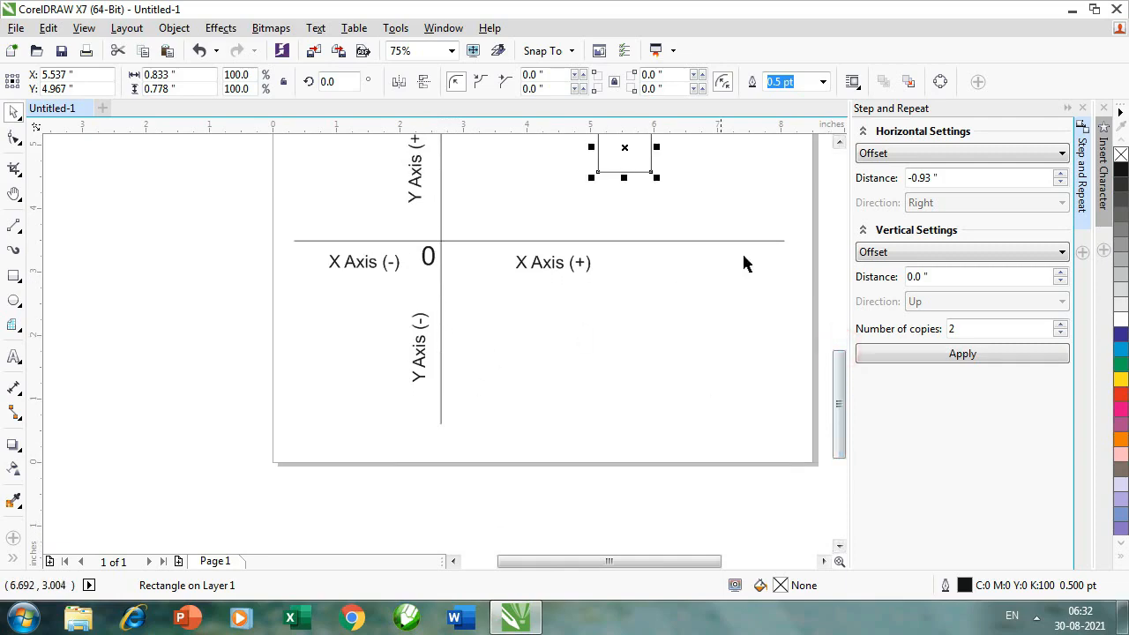
scroll(844, 182, "up", 2)
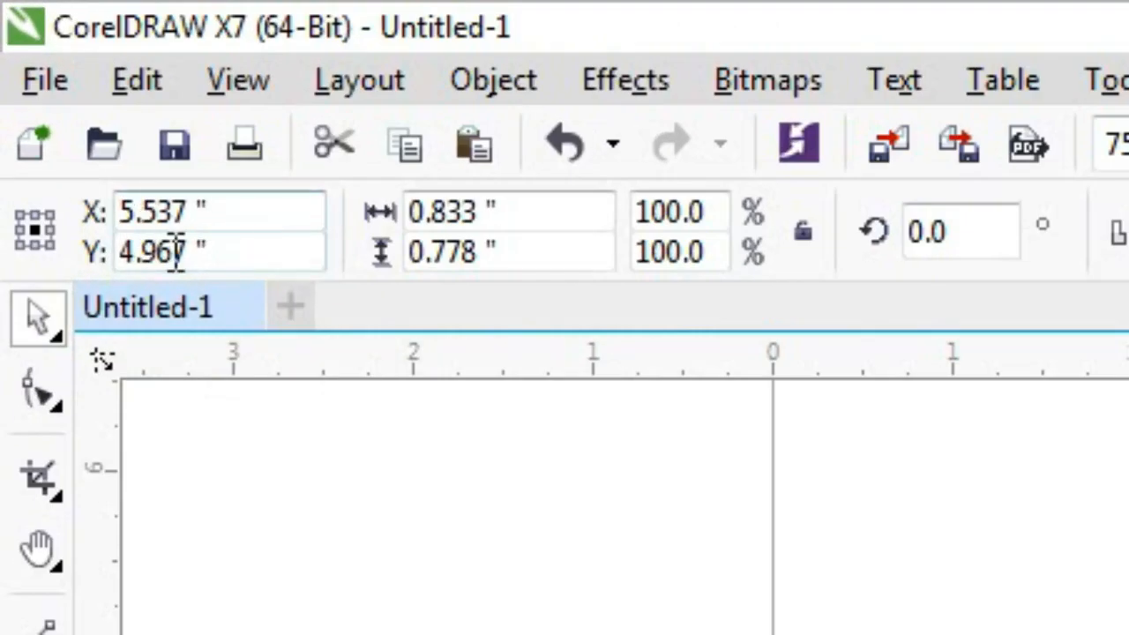
- Set the rectangle's position to X 4 and Y 4 inches
left_click(246, 210)
left_click_drag(248, 209, 3, 208)
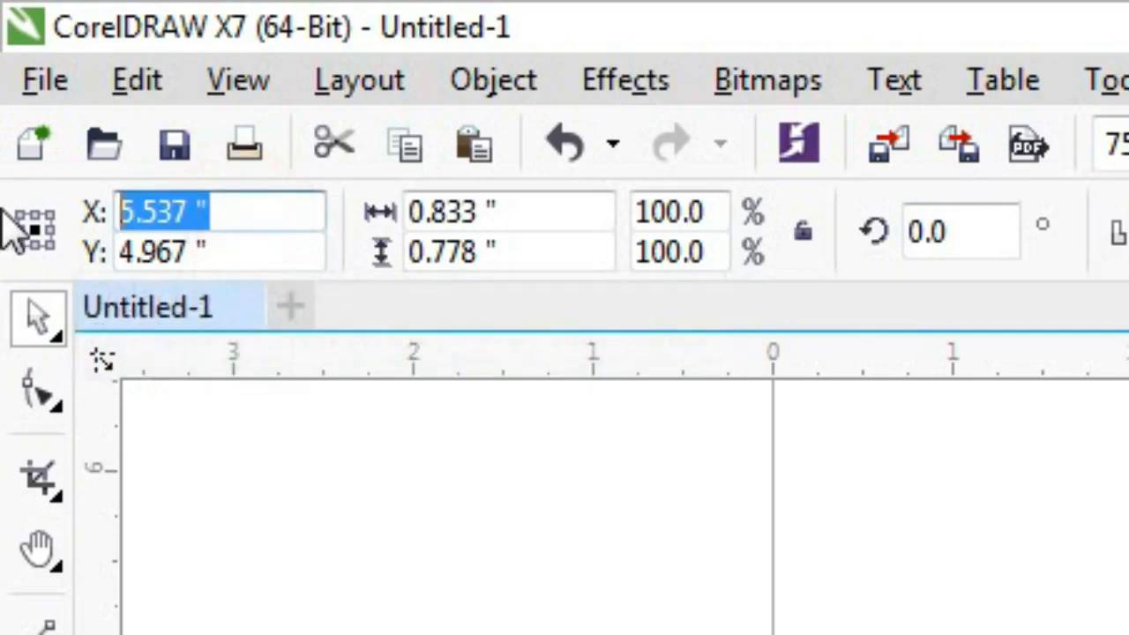
type("4")
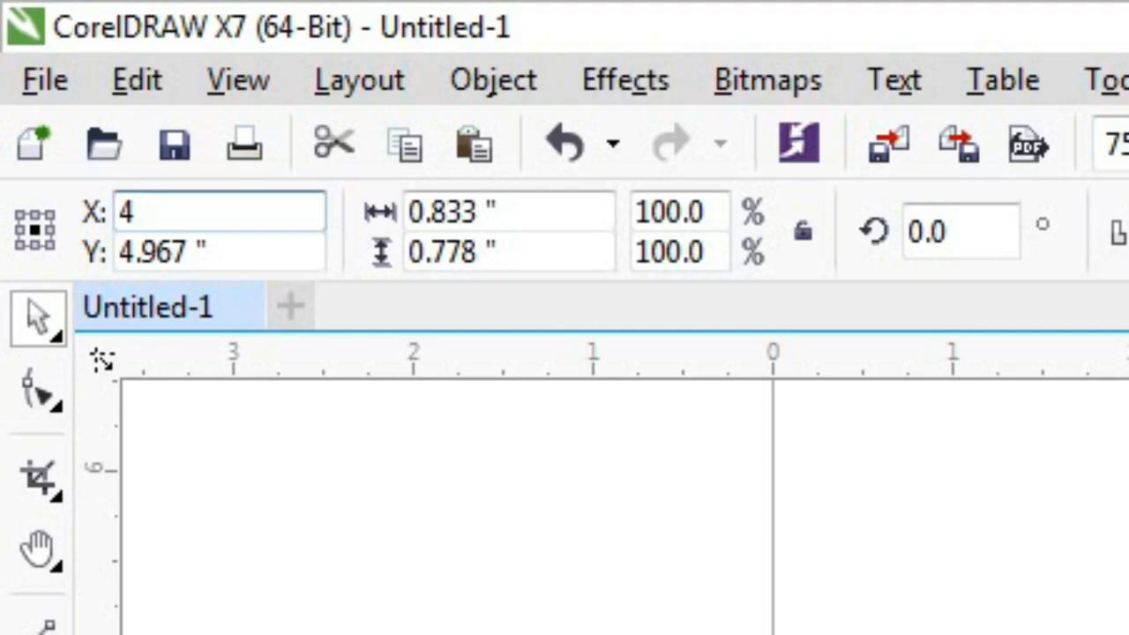
key("Return")
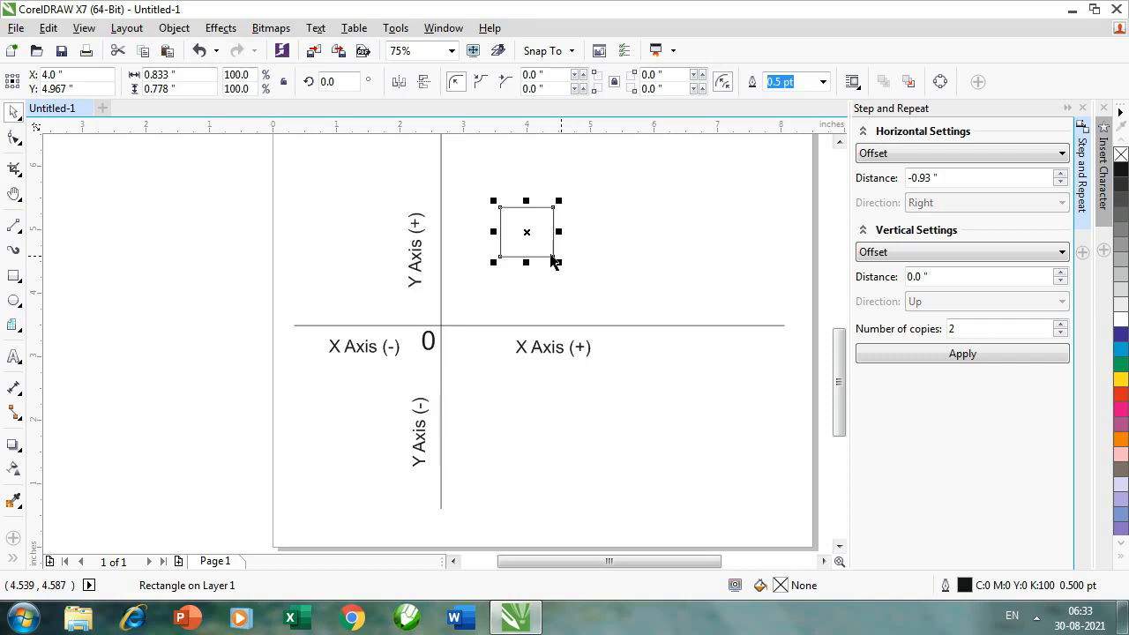
left_click(83, 87)
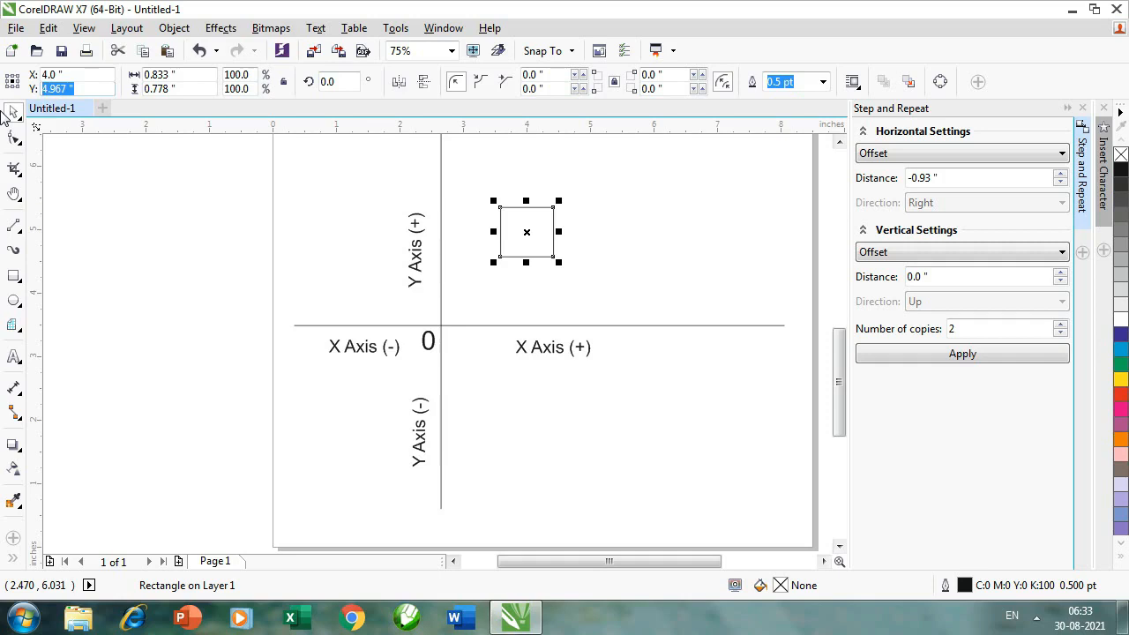
type("4")
key("Return")
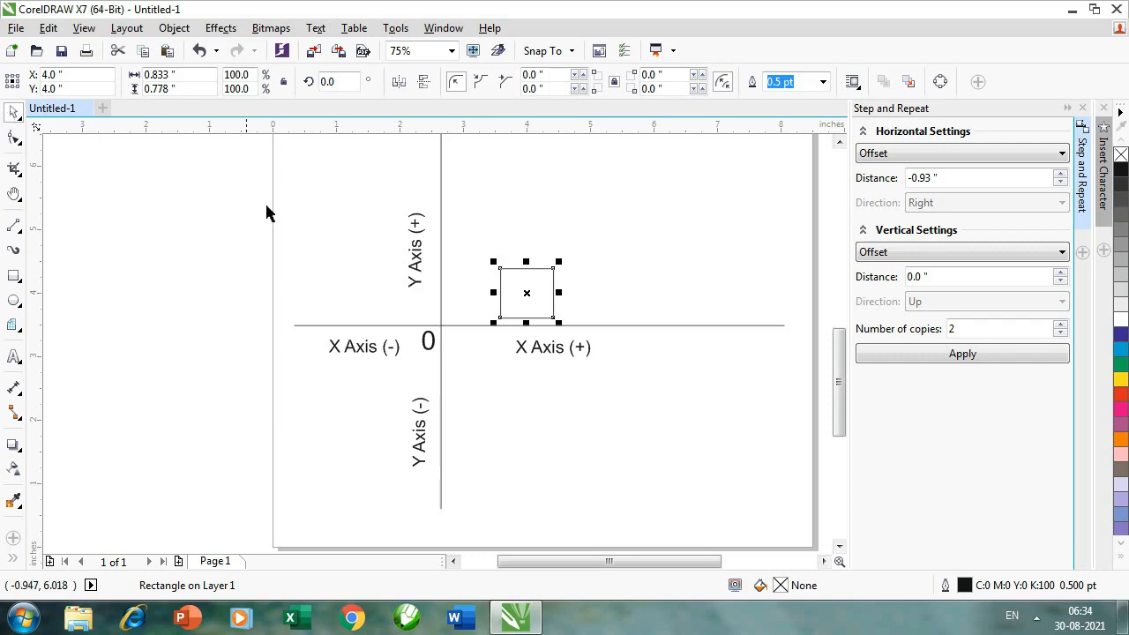
- Move the rectangle up to about X 3.94 and Y 4.75 inches, and select it again
left_click_drag(525, 294, 523, 245)
left_click(579, 294)
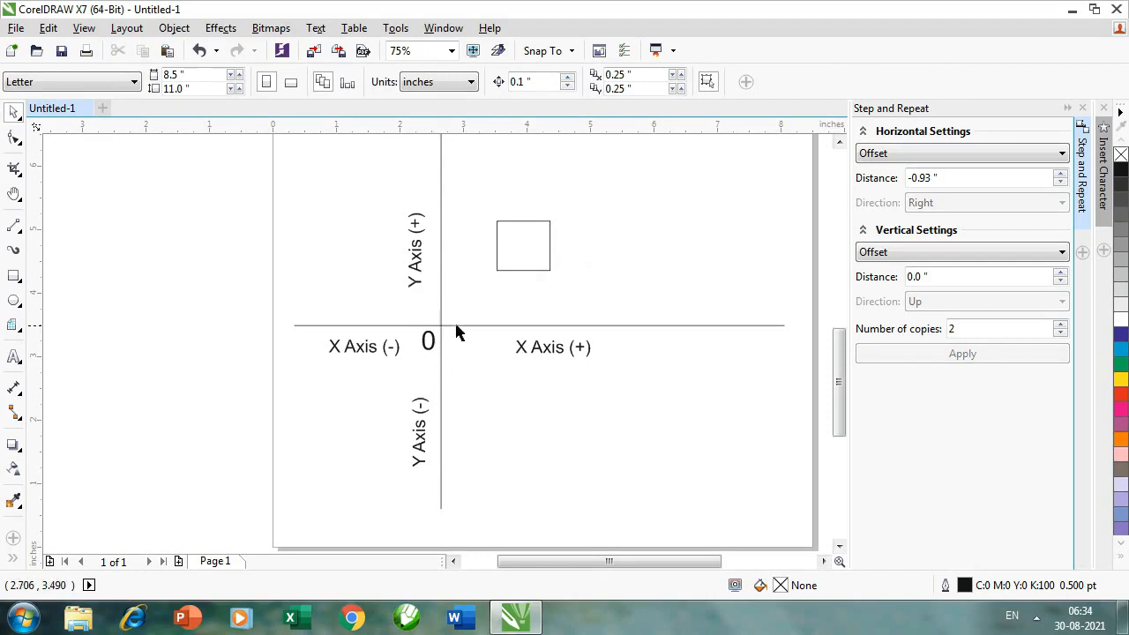
left_click_drag(477, 196, 601, 313)
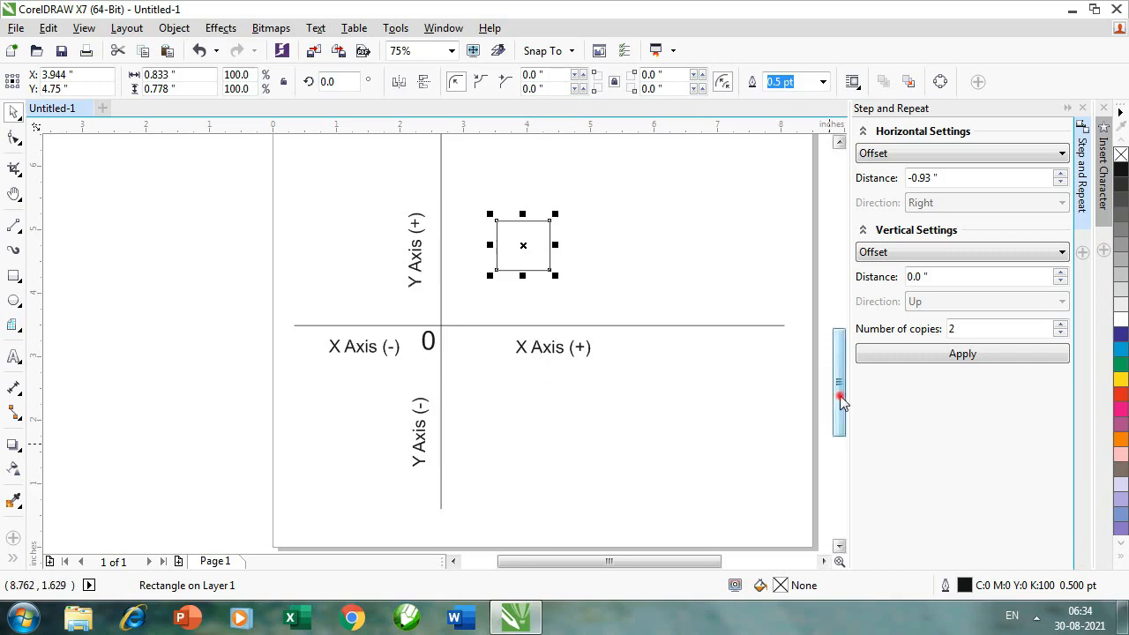
- Move the rectangle off the page's lower-left corner to about X -0.74, Y -0.53 inches, and back inside to about X 5.13, Y 1.26 inches
left_click_drag(840, 397, 838, 411)
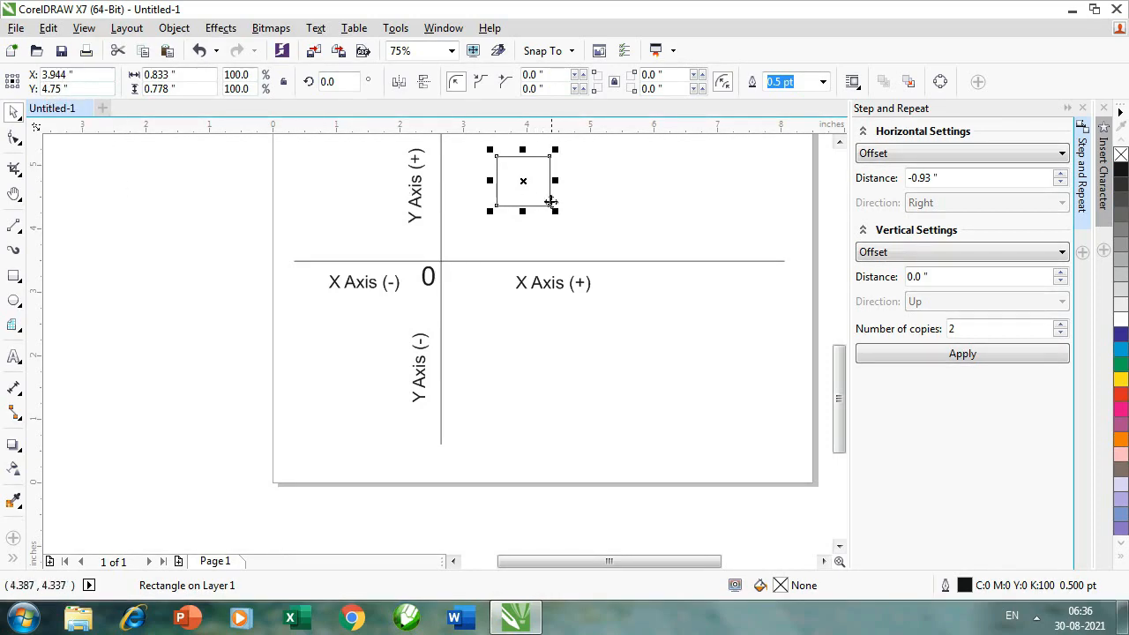
left_click_drag(522, 181, 224, 517)
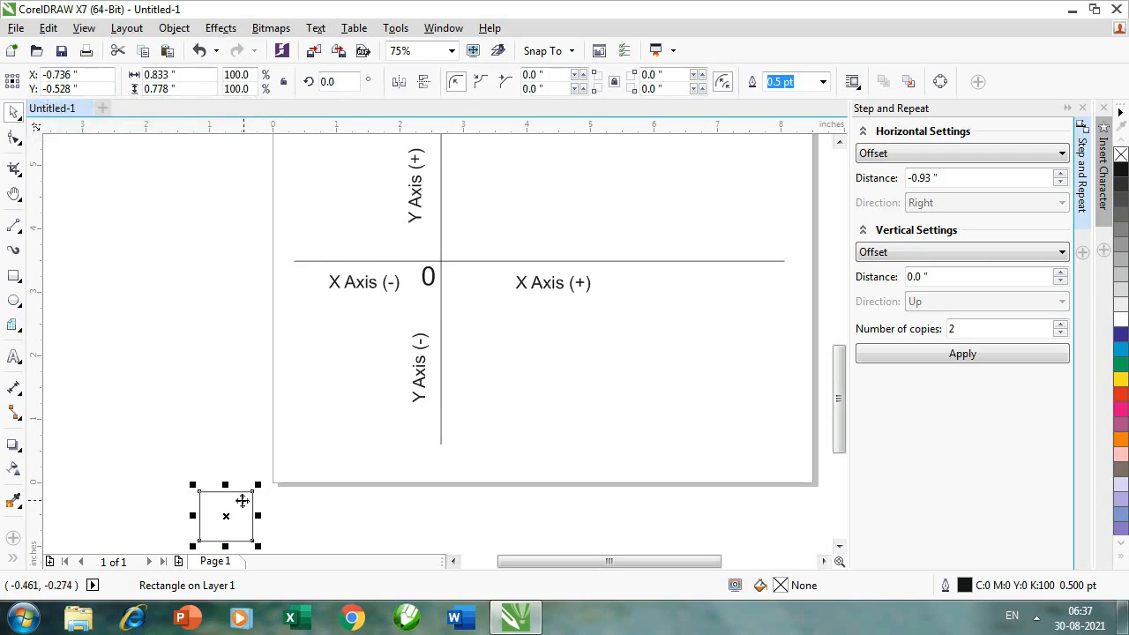
left_click_drag(230, 524, 587, 376)
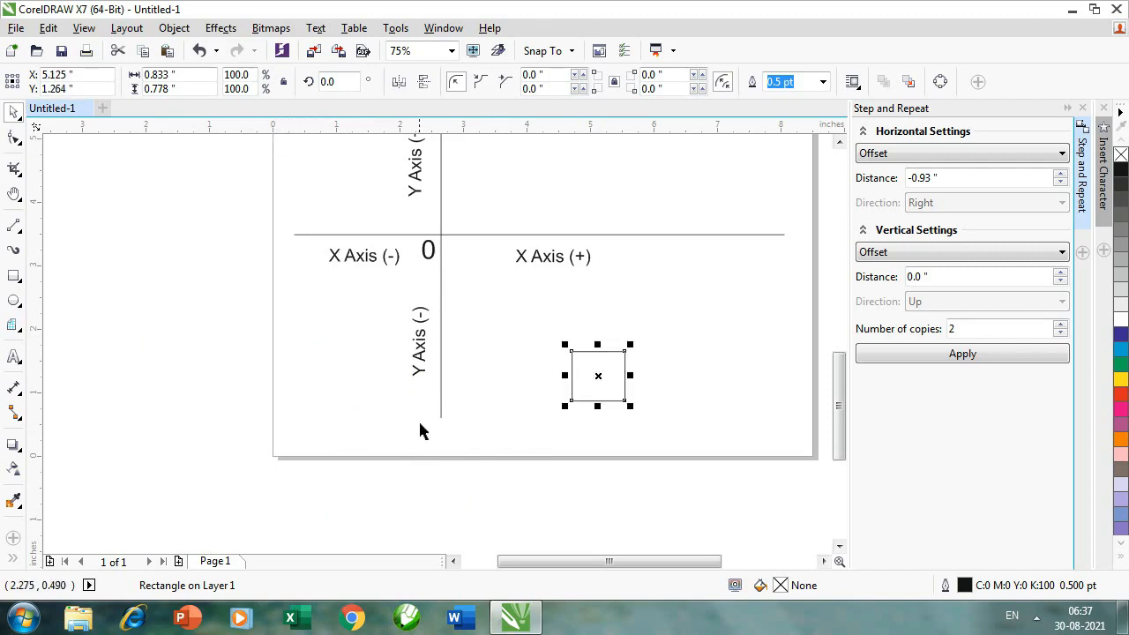
scroll(414, 417, "down", 2)
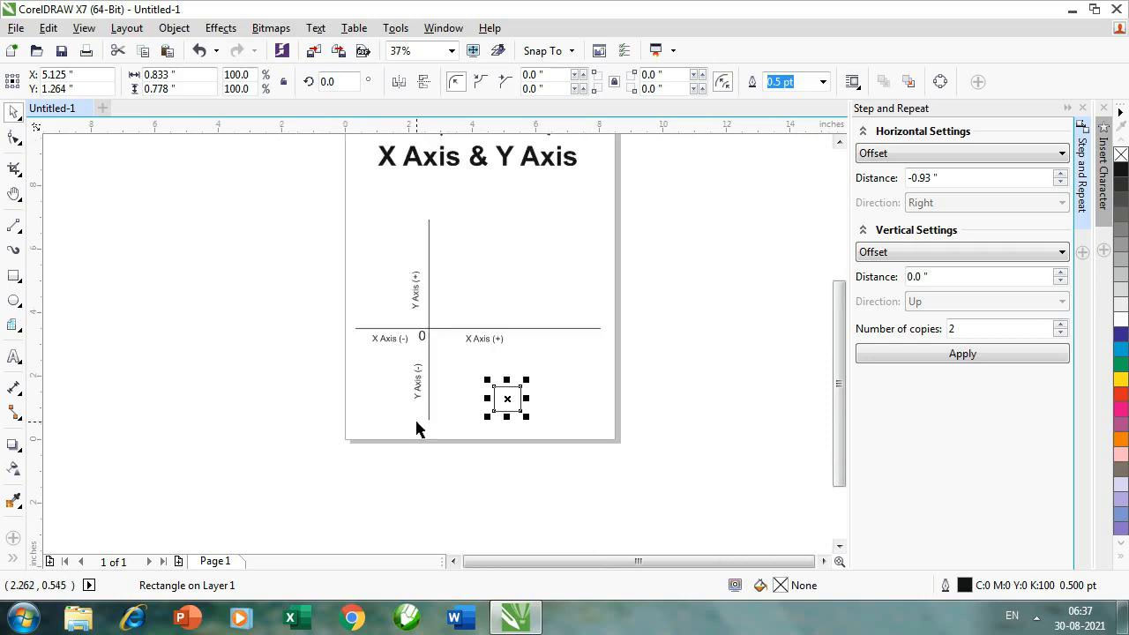
left_click(221, 360)
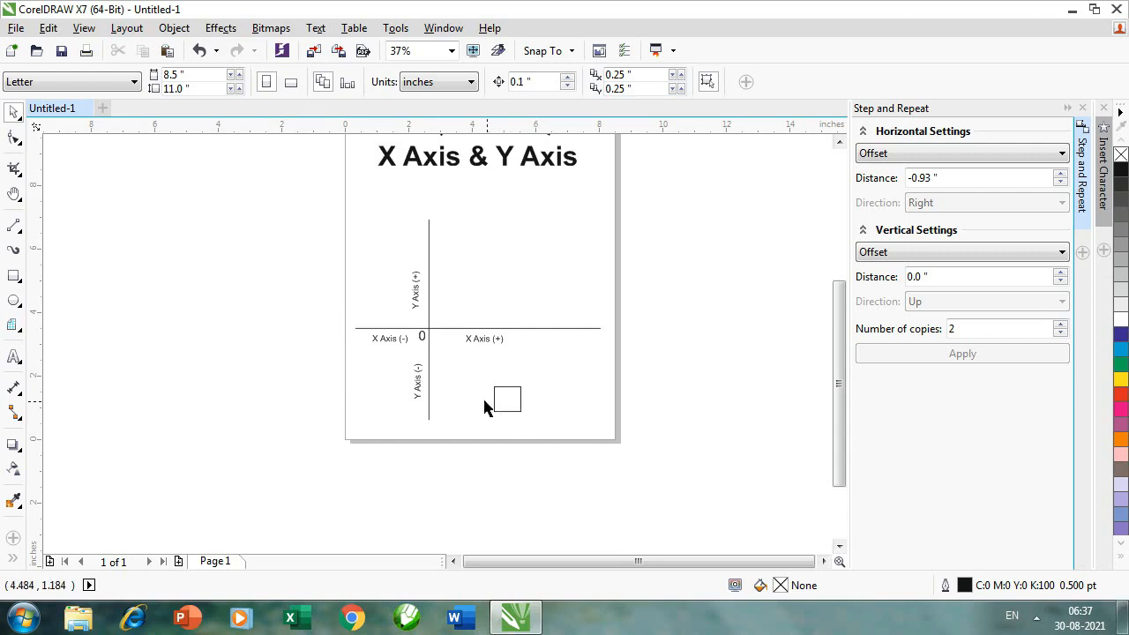
- Move the ruler origin to the page's upper-left corner
scroll(472, 411, "up", 2)
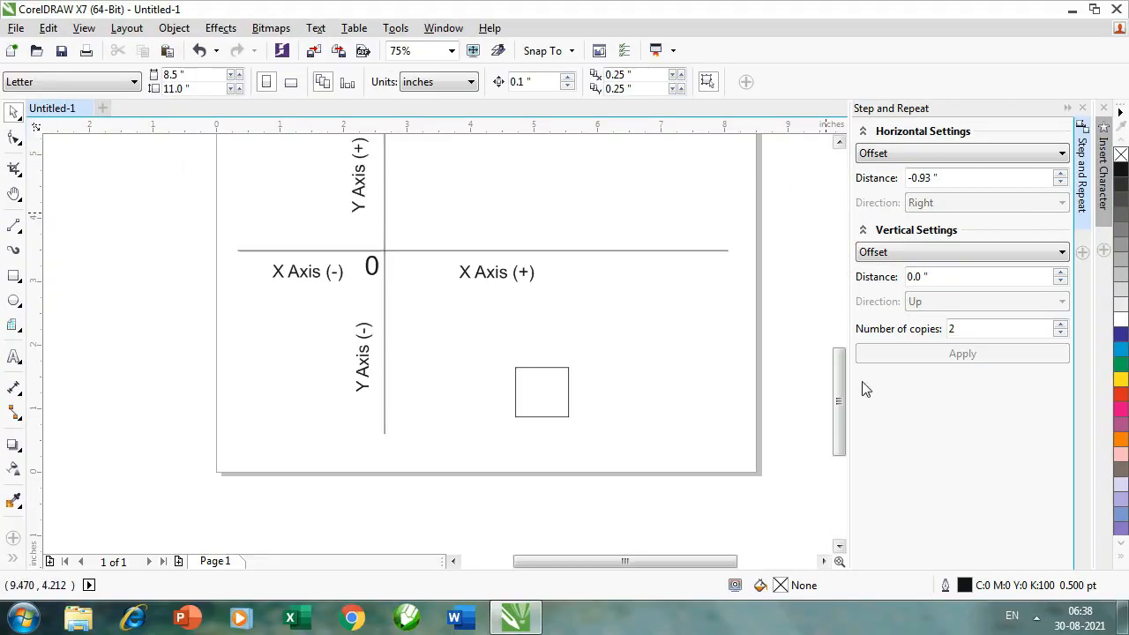
scroll(839, 406, "up", 5)
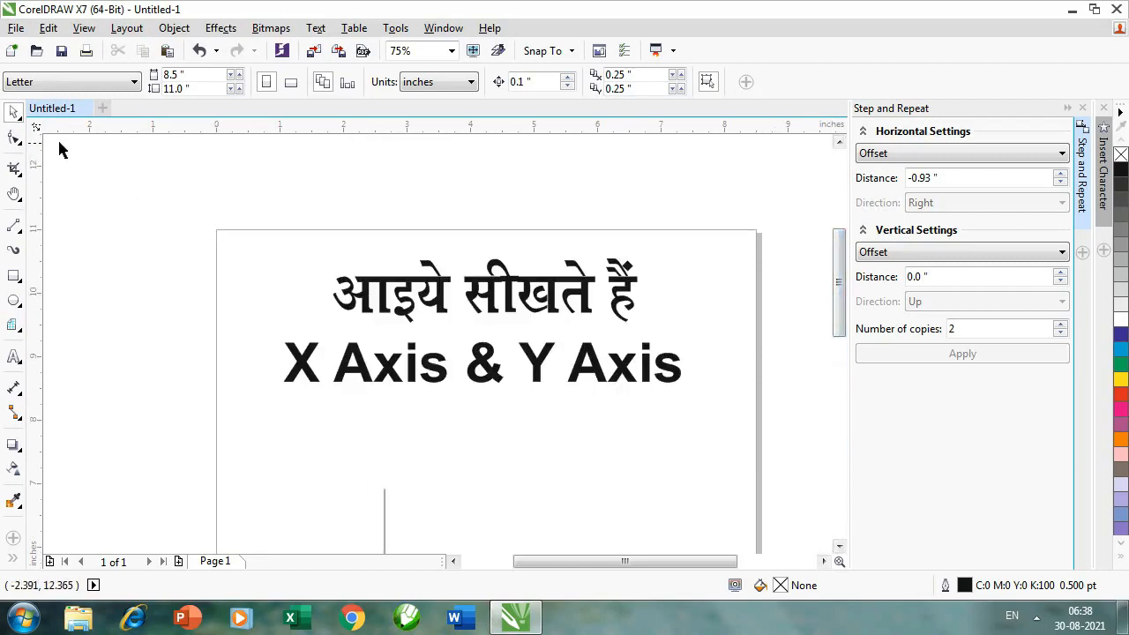
left_click_drag(35, 126, 217, 233)
left_click_drag(218, 236, 220, 235)
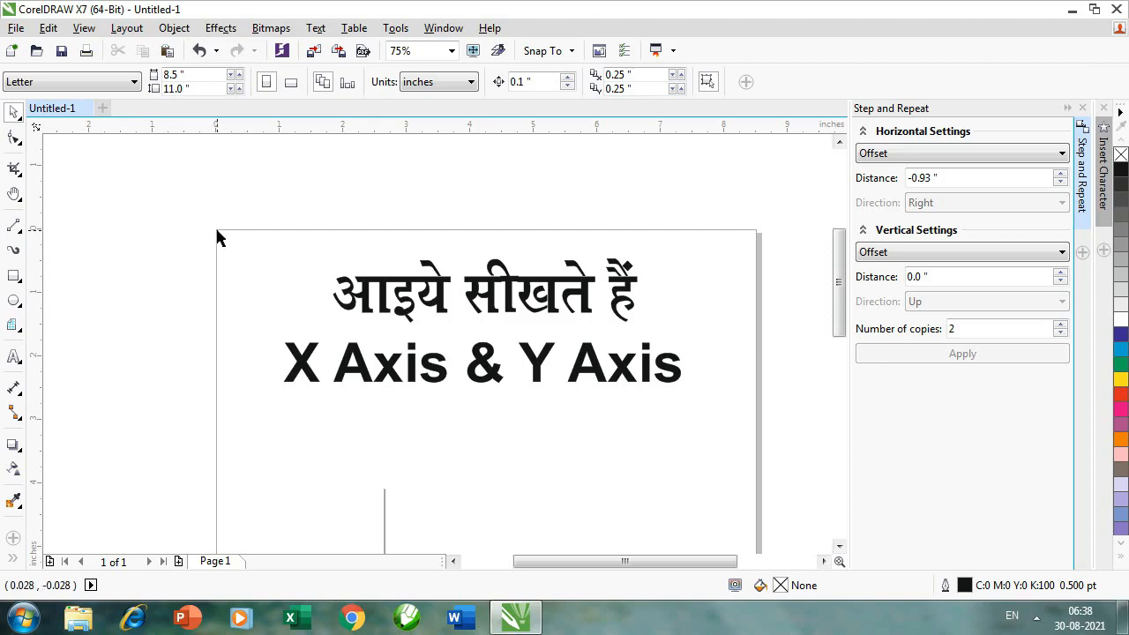
- Move the rectangle just inside the page's upper-left corner, to about X 0.8 and Y -0.8 inches
scroll(619, 505, "down", 2)
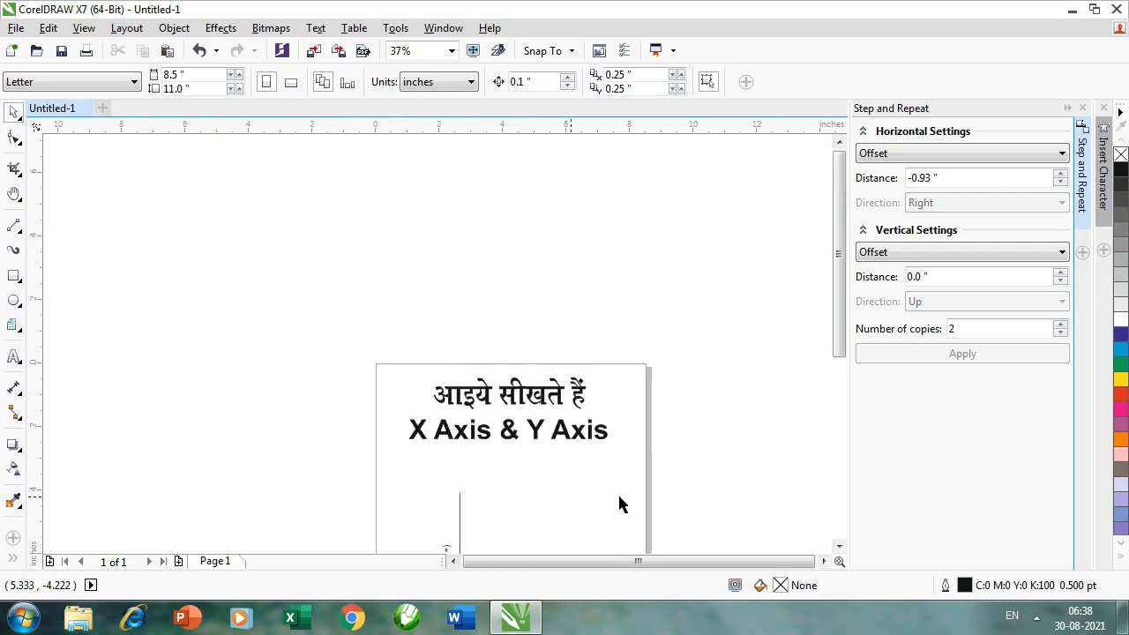
mouse_move(839, 256)
left_mouse_down()
mouse_move(839, 295)
mouse_move(766, 406)
left_mouse_up()
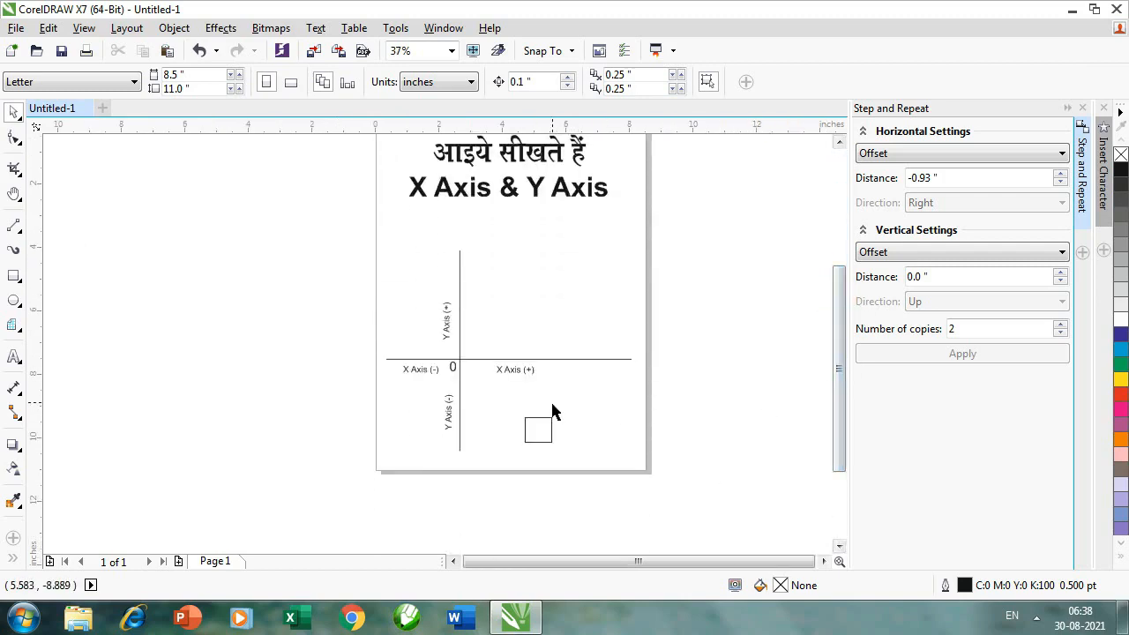
left_click_drag(535, 441, 401, 176)
scroll(401, 176, "up", 2)
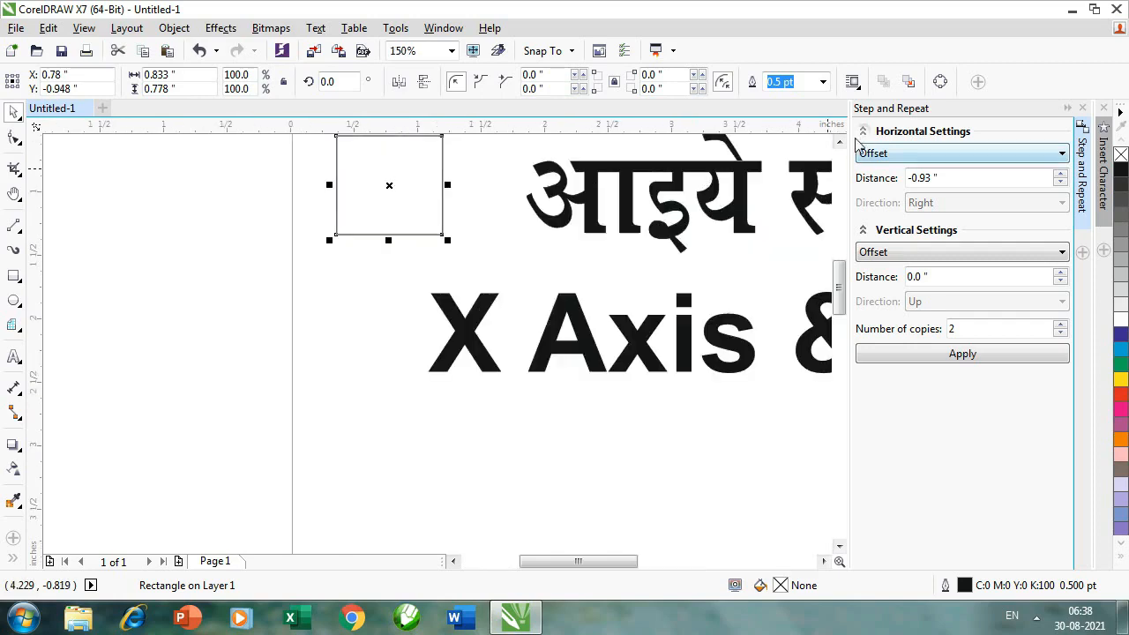
left_click(839, 141)
left_click(842, 141)
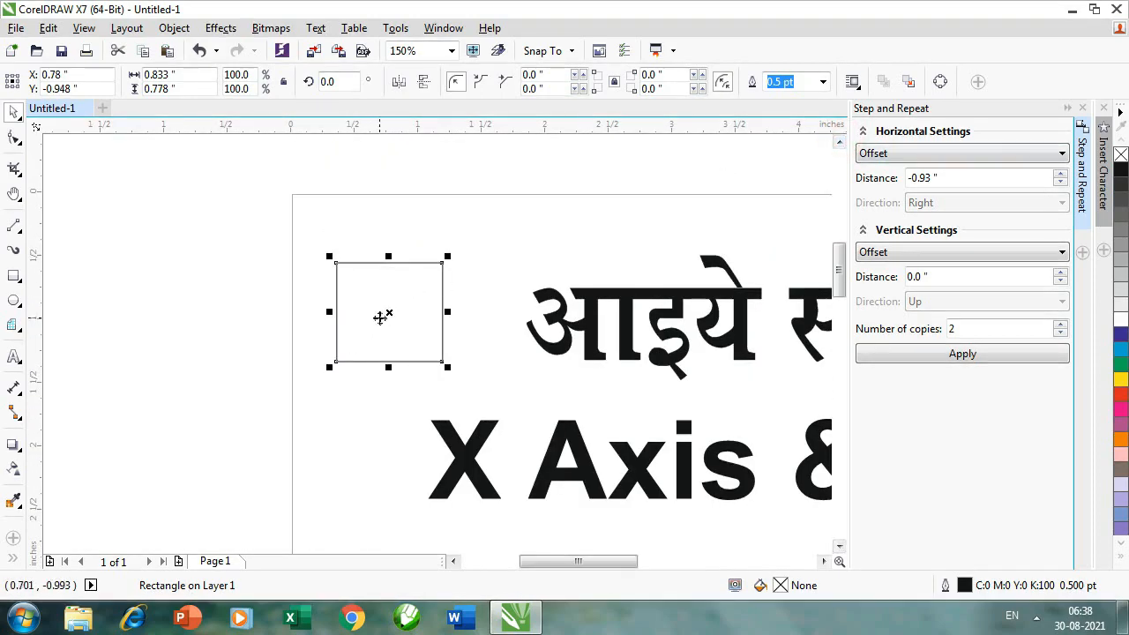
left_click_drag(389, 314, 390, 296)
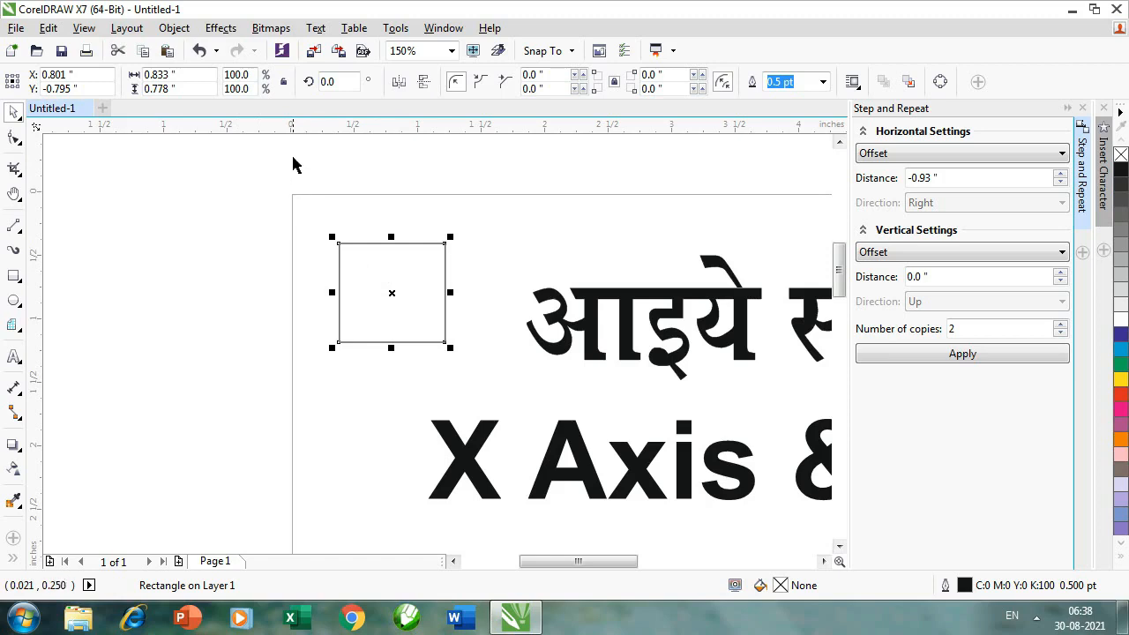
- Draw a vertical line about 0.76 inches long up from the page's upper-left corner and a nearly horizontal line about 1.65 inches long across it
left_click(14, 226)
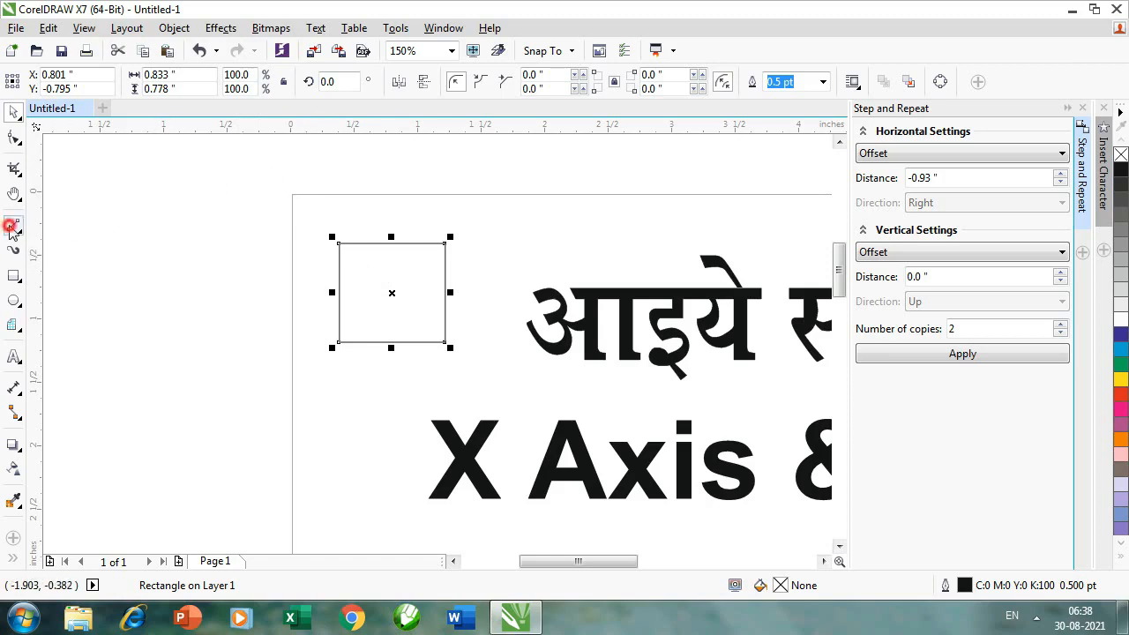
left_click(294, 192)
scroll(295, 145, "up", 2)
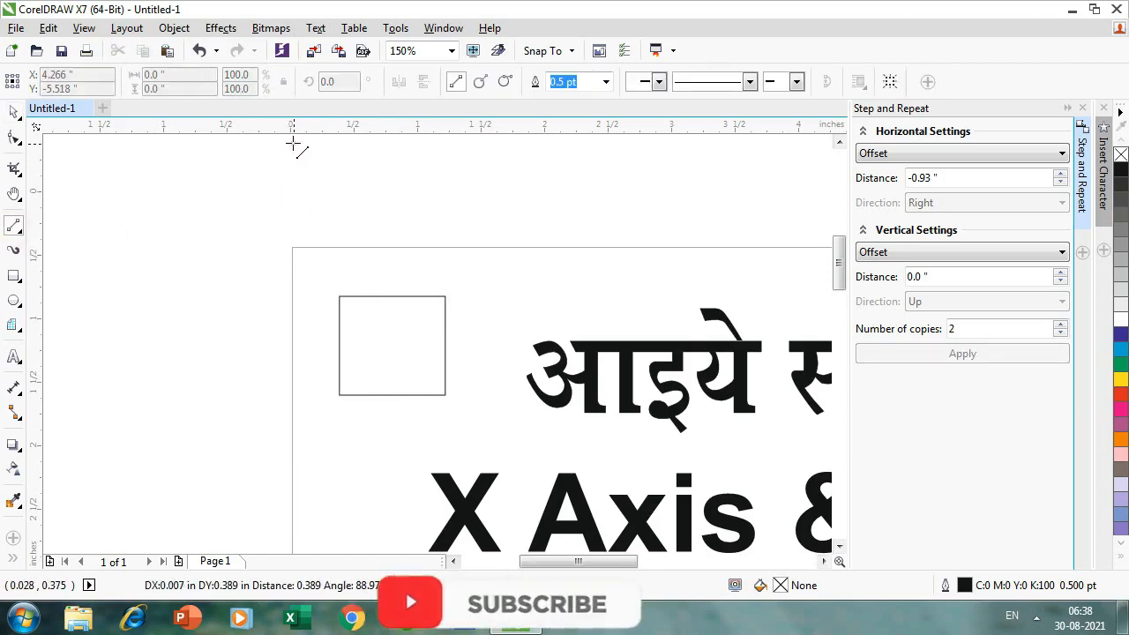
left_click(293, 151)
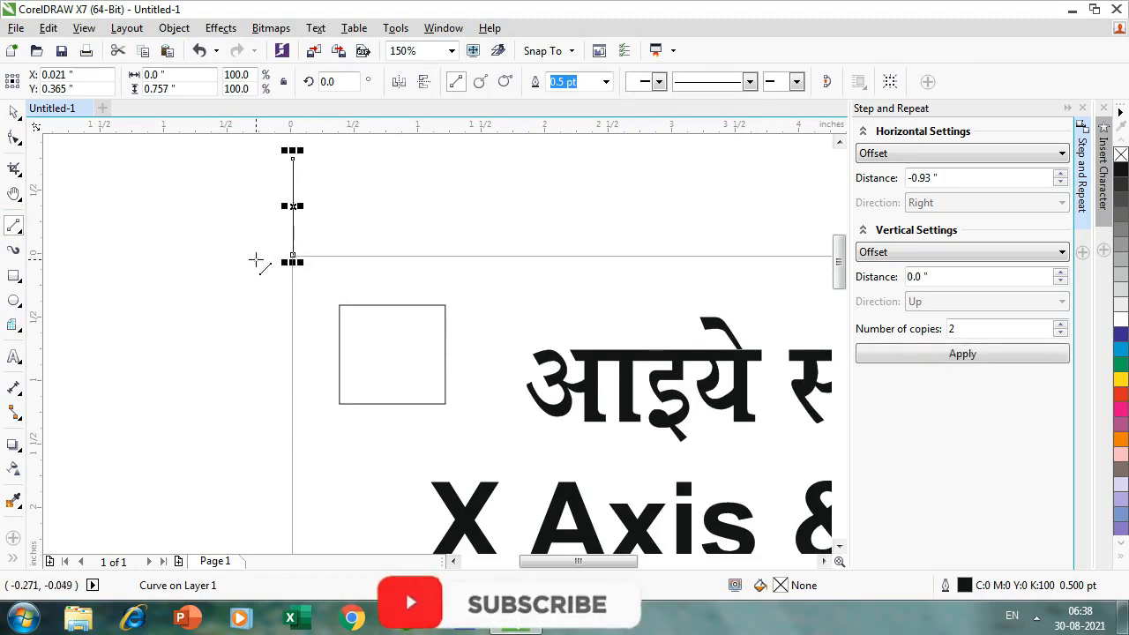
left_click(451, 259)
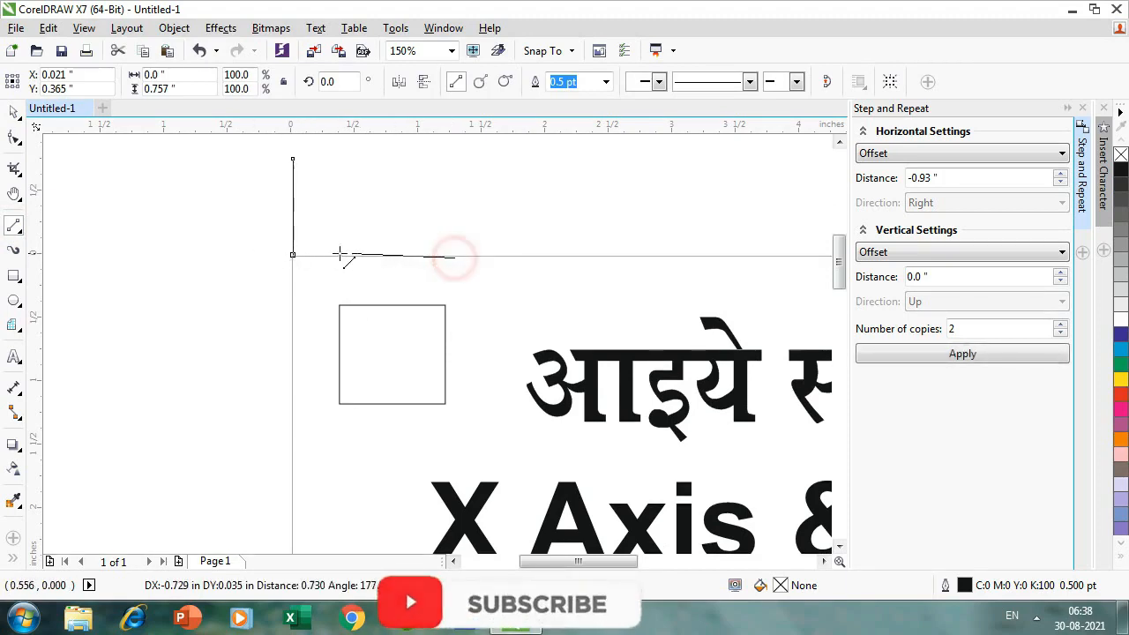
left_click(242, 257)
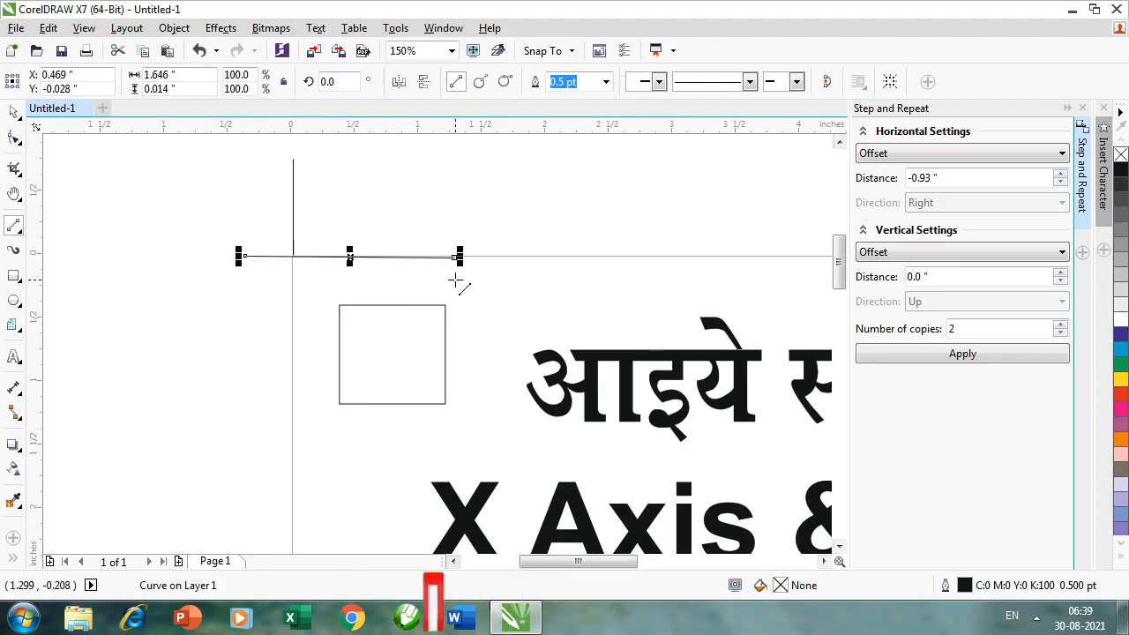
left_click(13, 112)
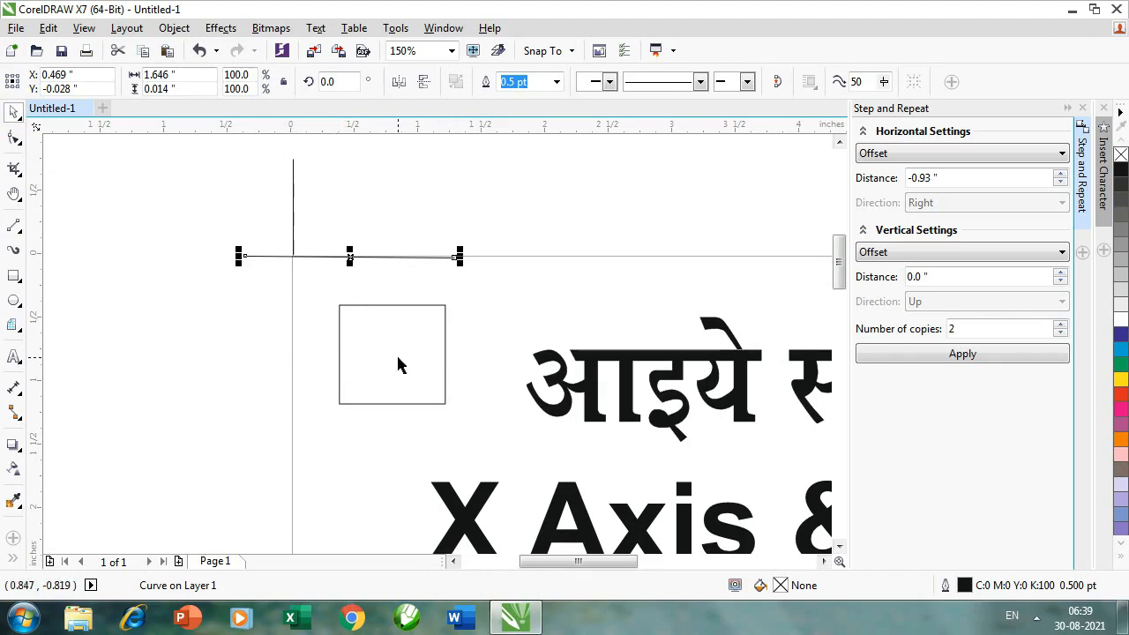
- Move the small rectangle to about X 0.87, Y -1.11 inches and delete it
left_click_drag(398, 365, 376, 356)
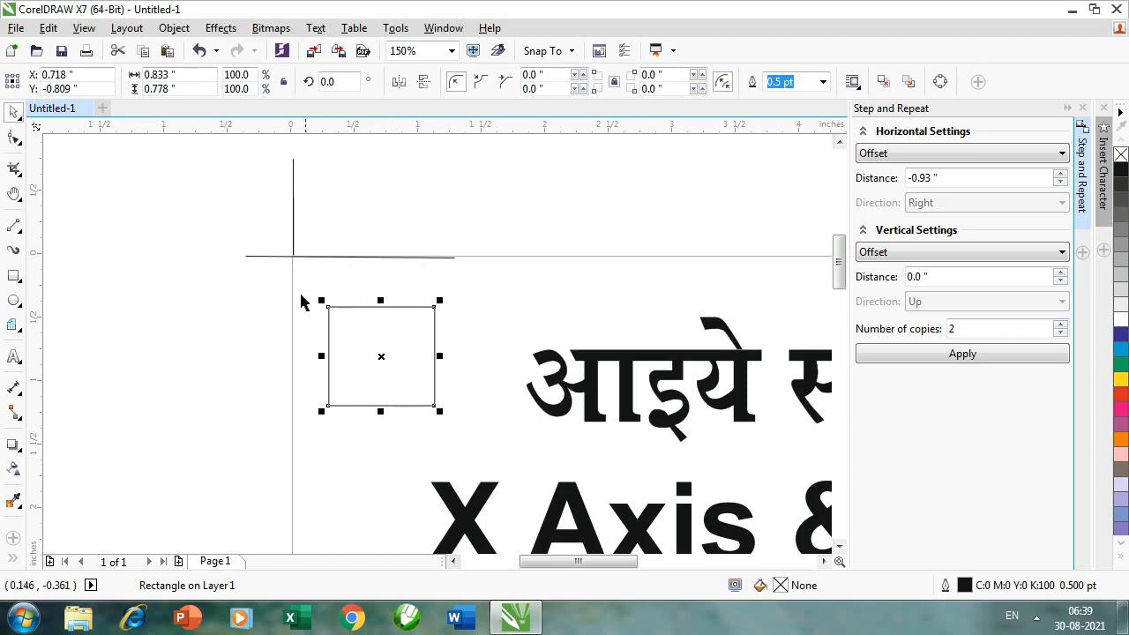
left_click_drag(392, 349, 433, 416)
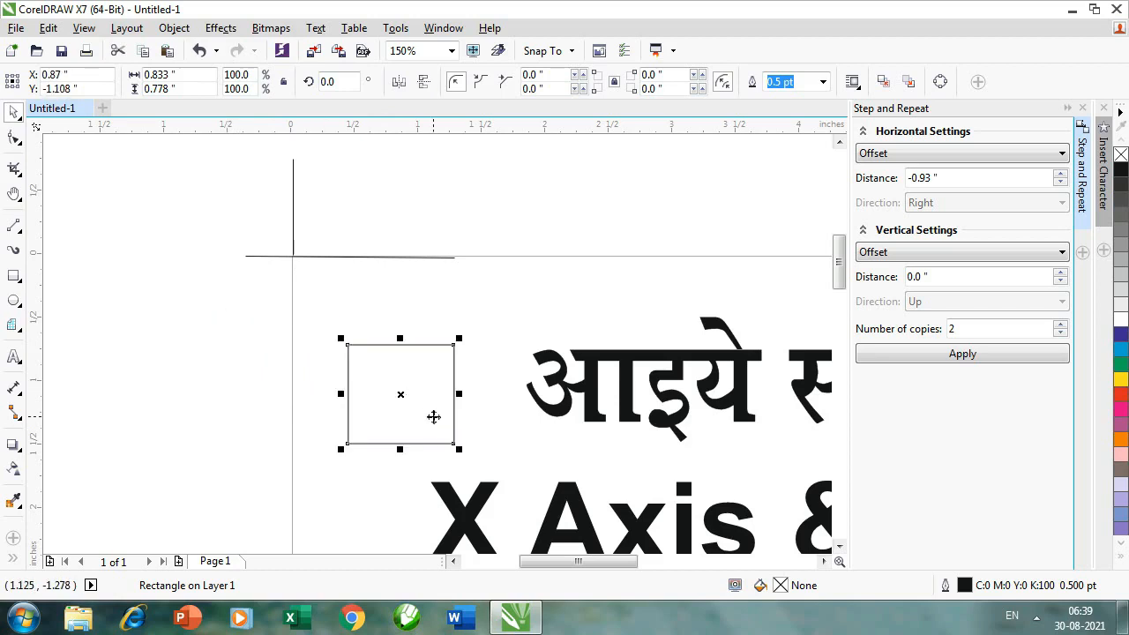
scroll(433, 416, "down", 1)
left_click_drag(845, 276, 839, 338)
key("Delete")
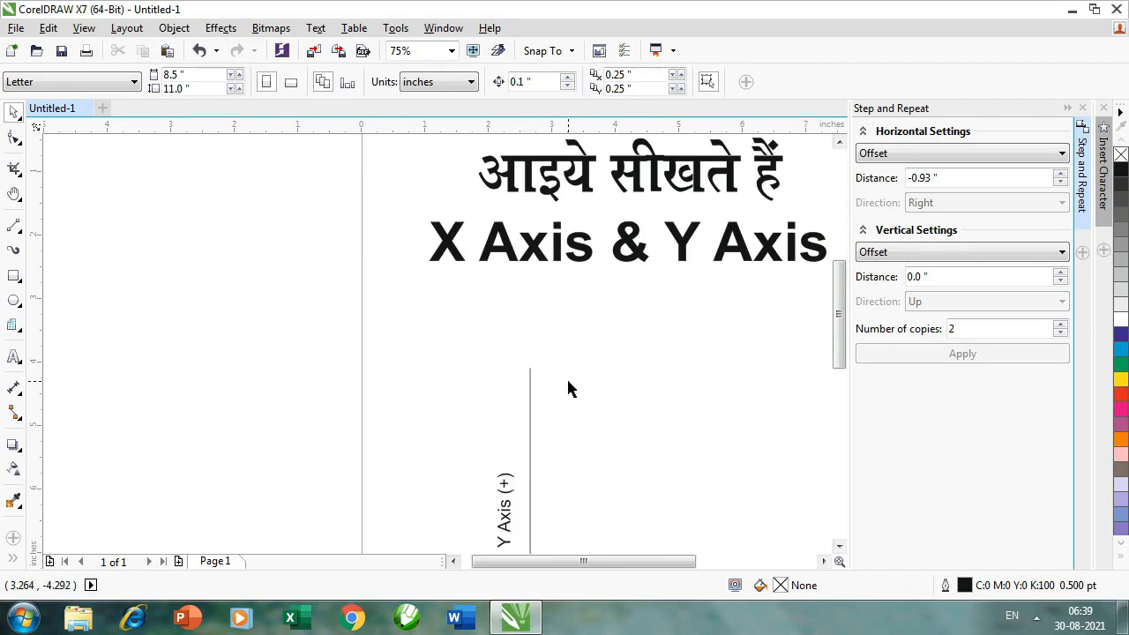
- Draw a rectangle about 2.44 by 1.83 inches in the axis diagram's upper-right quadrant
scroll(567, 380, "down", 1)
left_click_drag(840, 370, 838, 407)
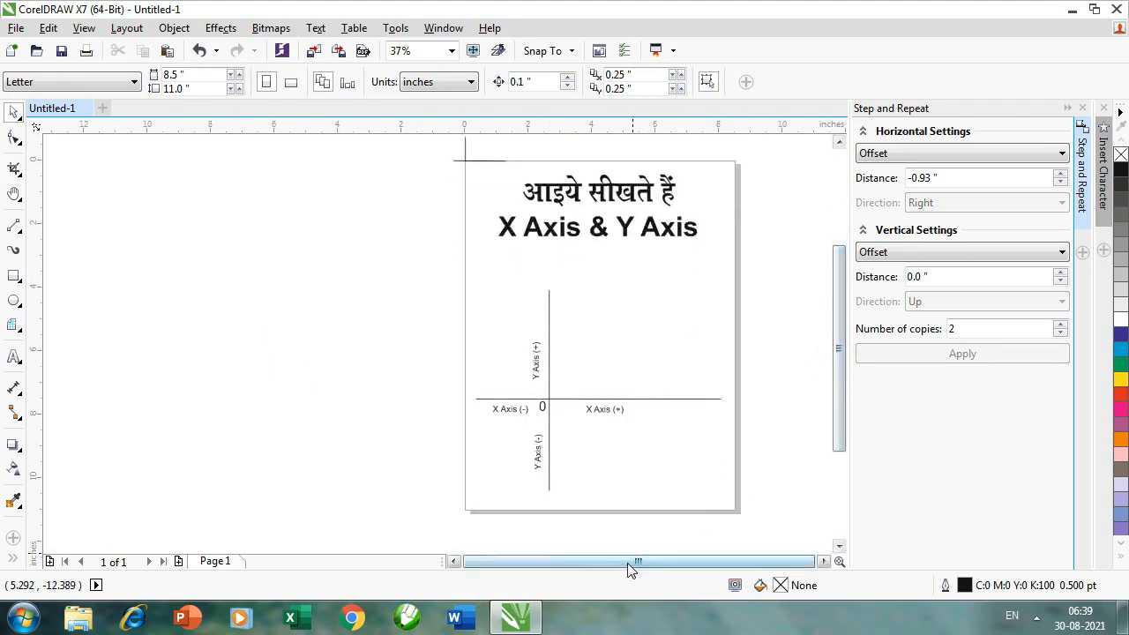
left_click(13, 275)
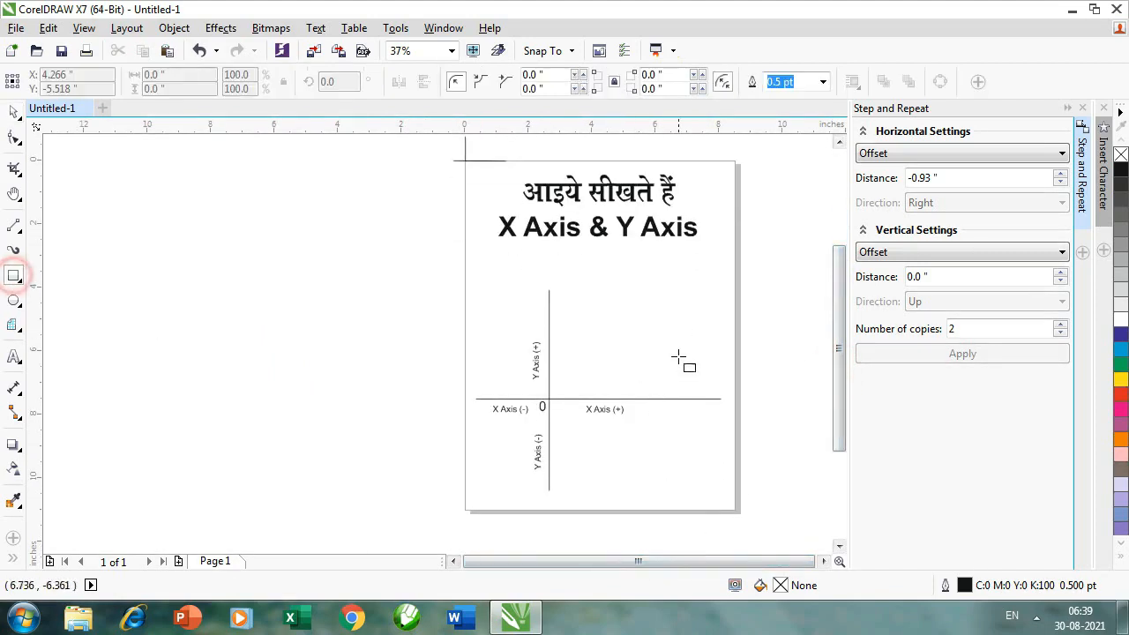
left_click_drag(599, 294, 677, 353)
scroll(639, 326, "up", 1)
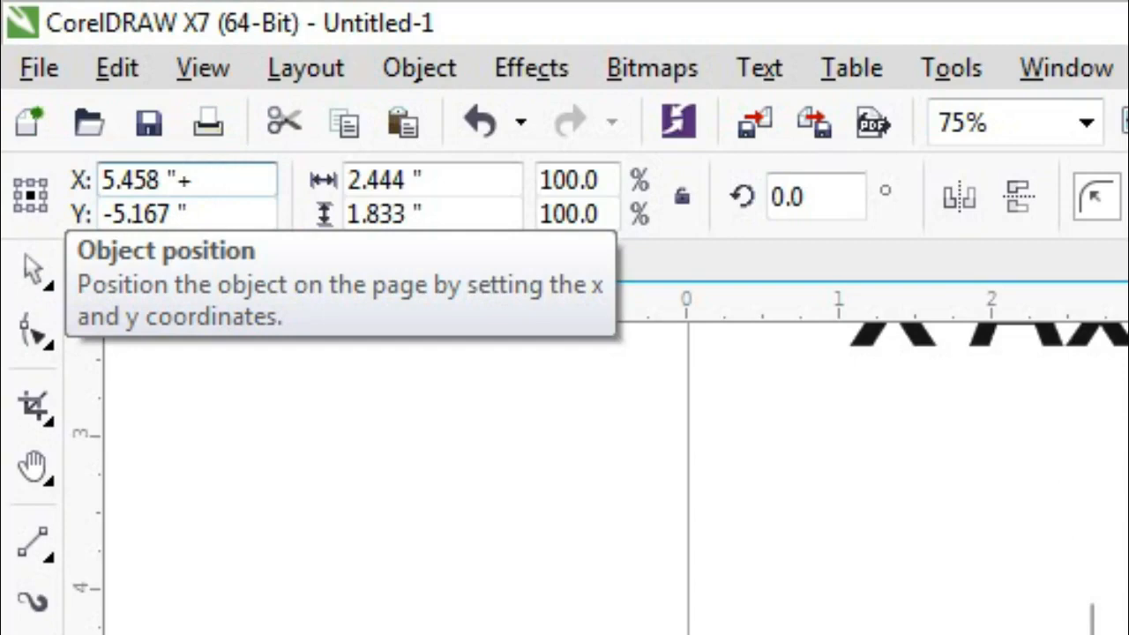
- Shift the rectangle by adding 5 mm to its X position
type("mm")
key("BackSpace")
key("BackSpace")
type("5")
type("m")
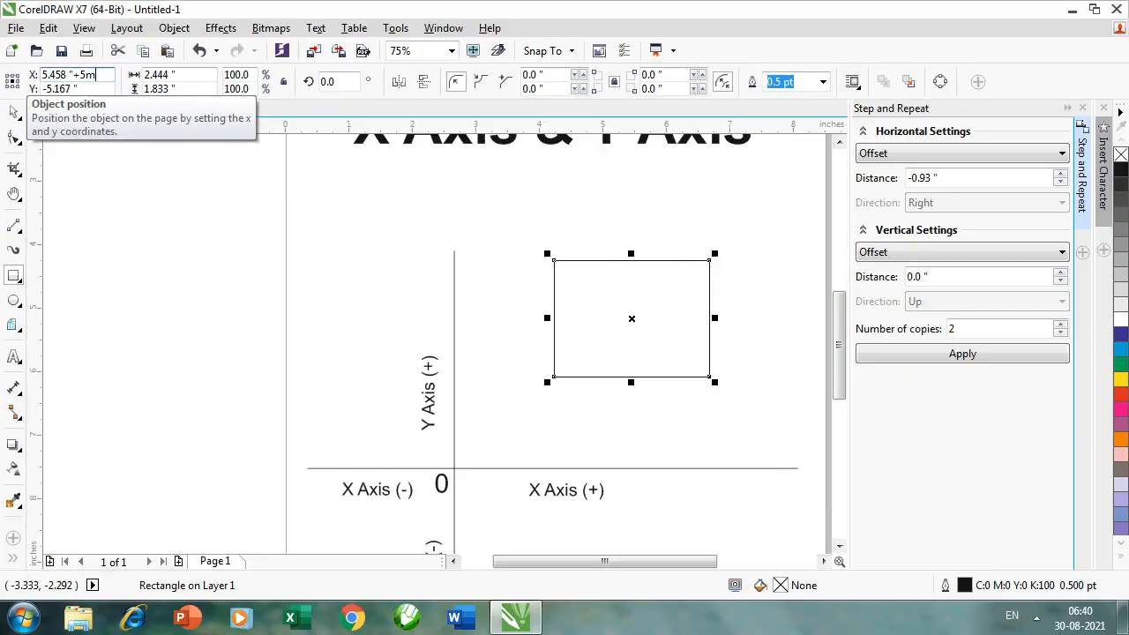
type("m")
key("Return")
- Subtract 10 mm from the rectangle's X position and 10 mm from its Y position, and deselect it
left_click(93, 73)
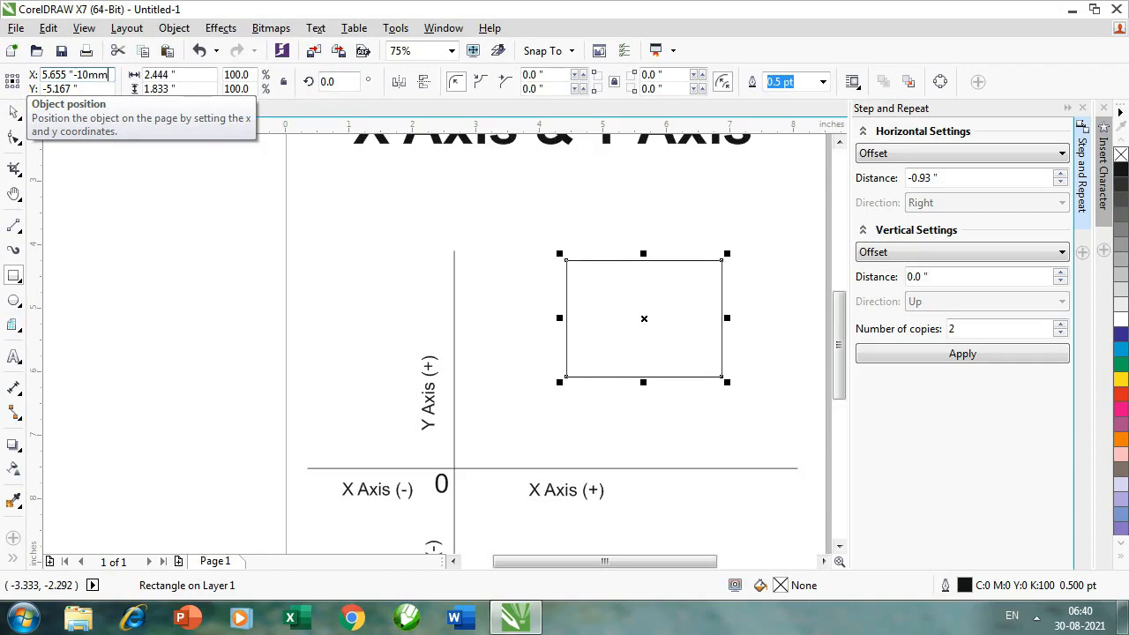
key("Return")
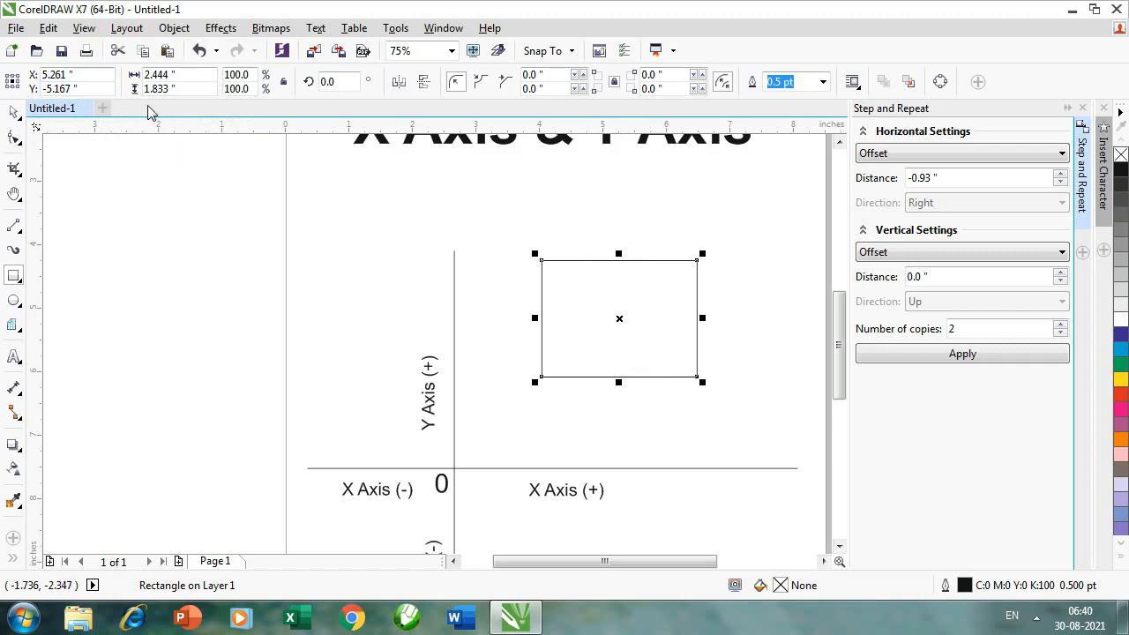
left_click(89, 89)
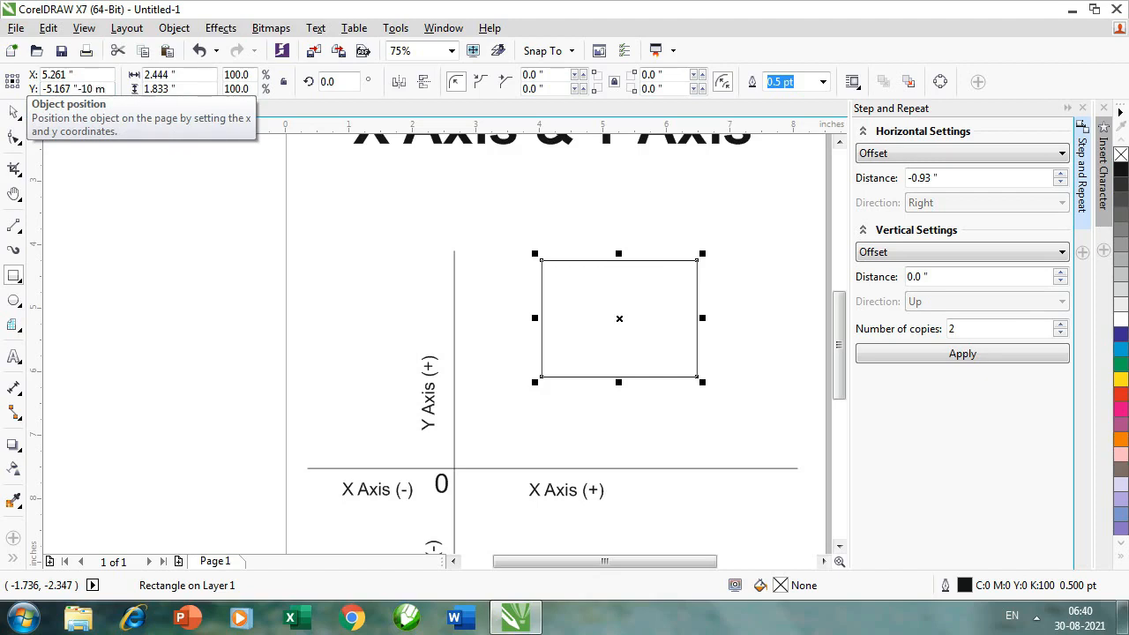
type("m")
key("Return")
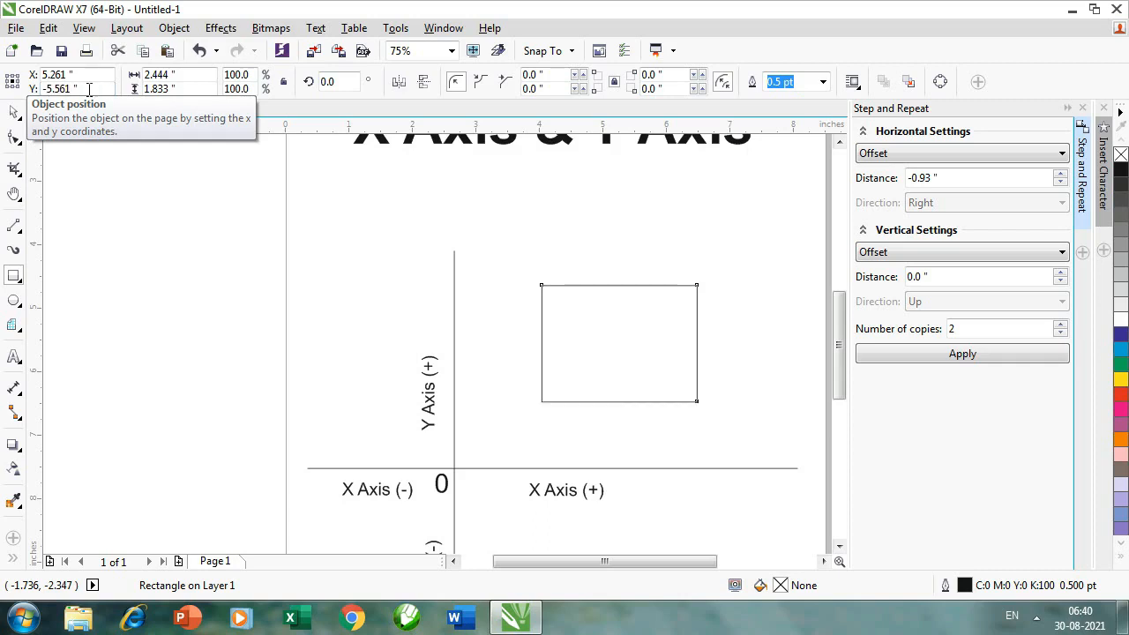
left_click(13, 111)
left_click(194, 239)
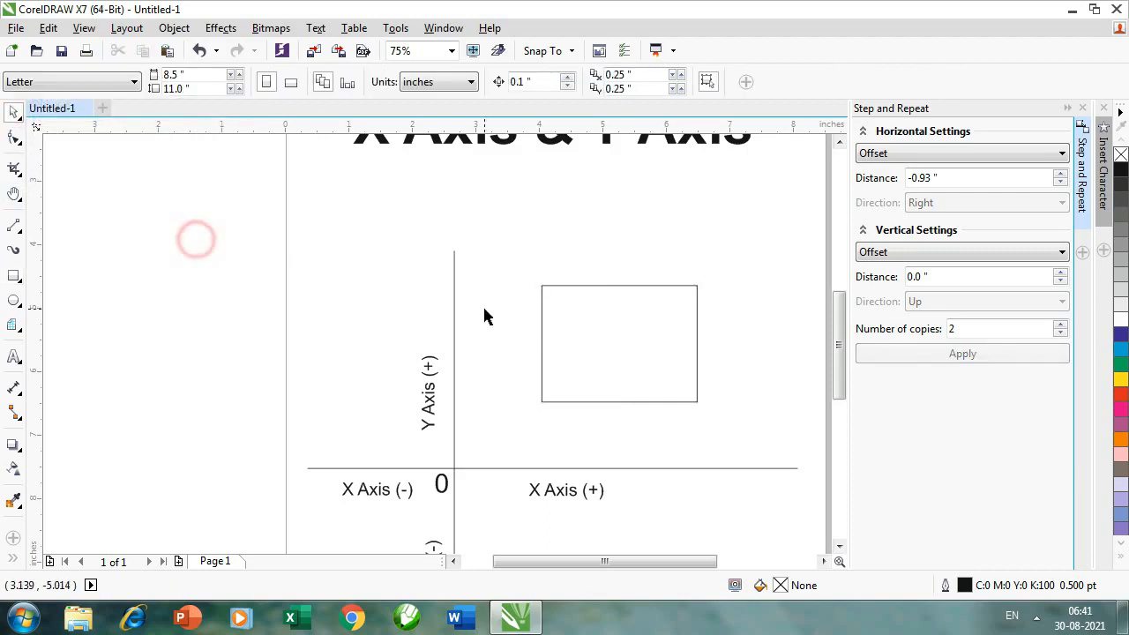
- Select the rectangle in the axis diagram and set its object origin to the left-middle point
key("h")
left_click_drag(534, 370, 476, 354)
key("space")
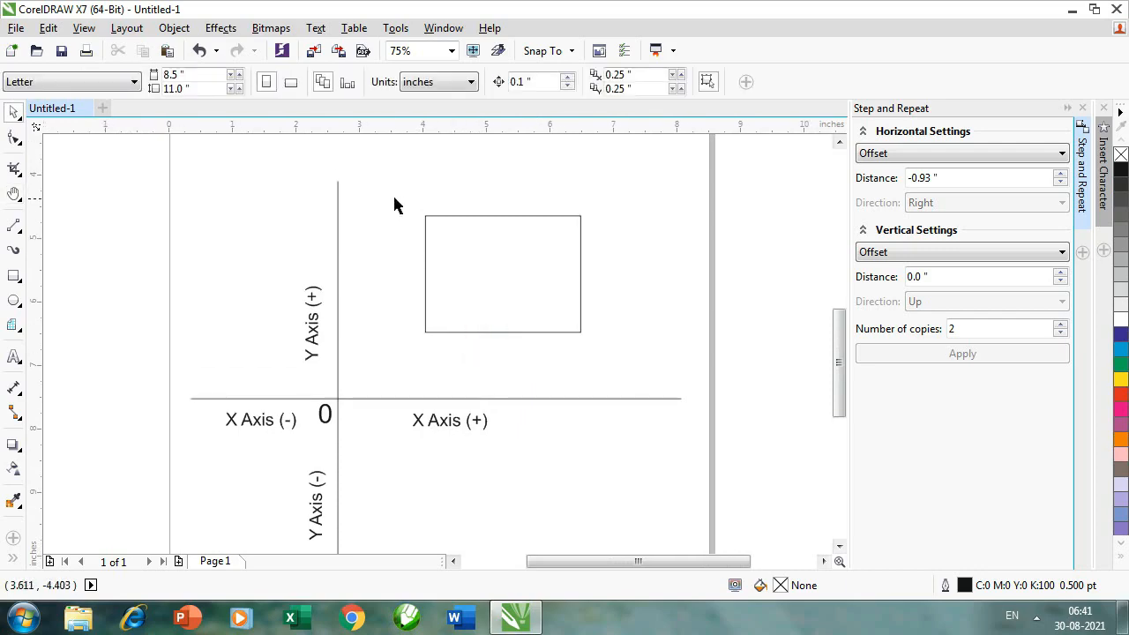
left_click_drag(390, 184, 615, 355)
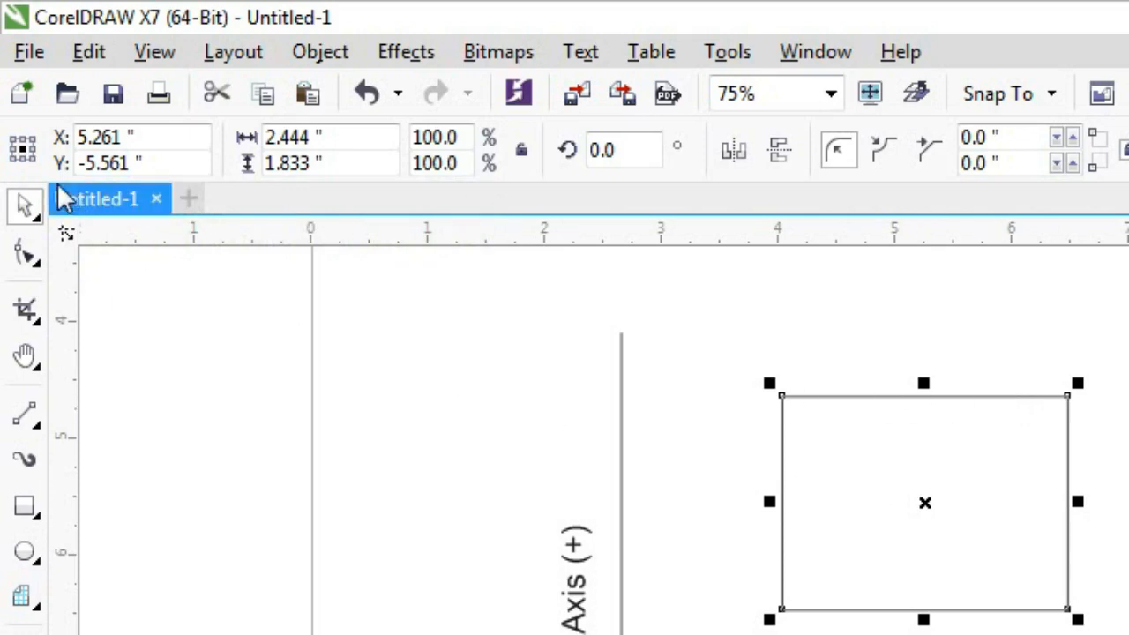
left_click(13, 149)
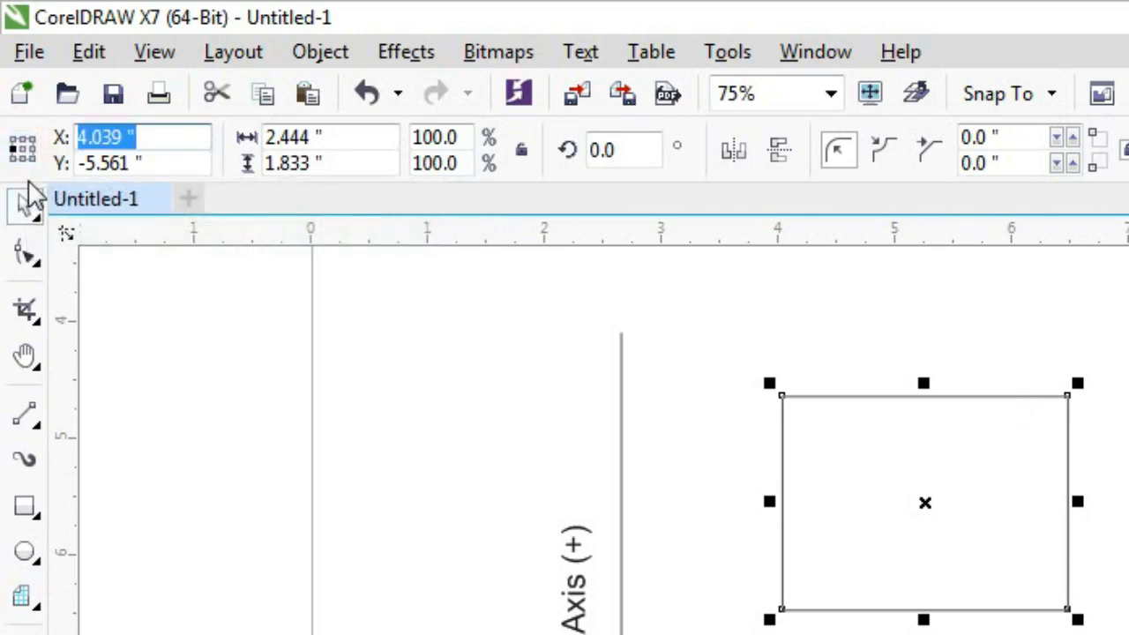
left_click(31, 192)
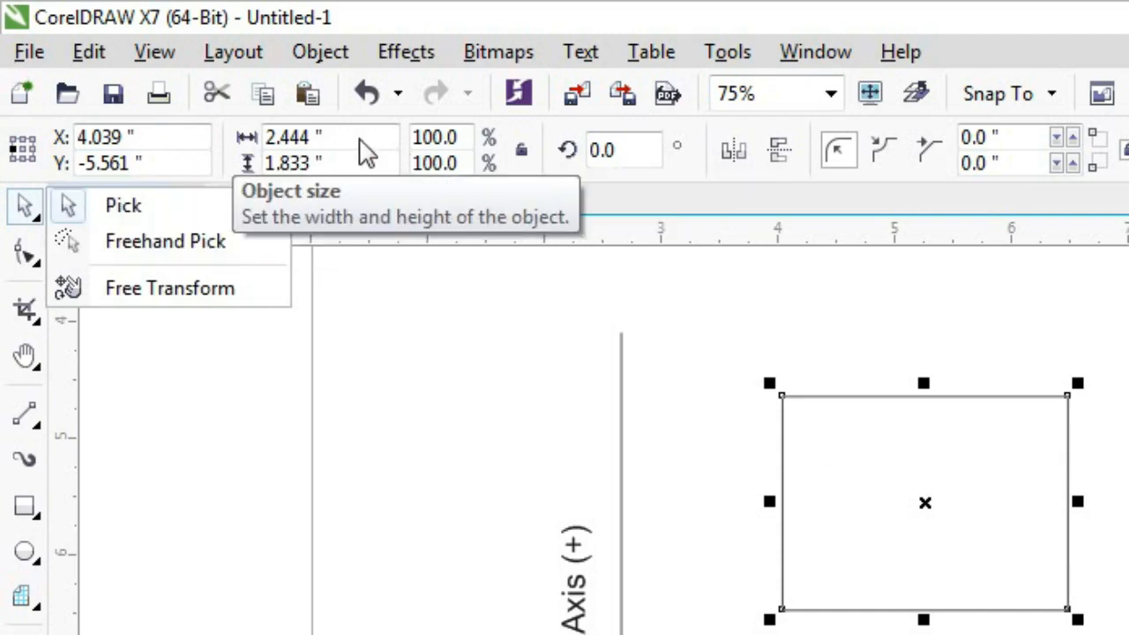
- Increase the rectangle's width by 10 mm from its left-middle origin, and reduce it by 10 mm again
left_click_drag(364, 139, 182, 138)
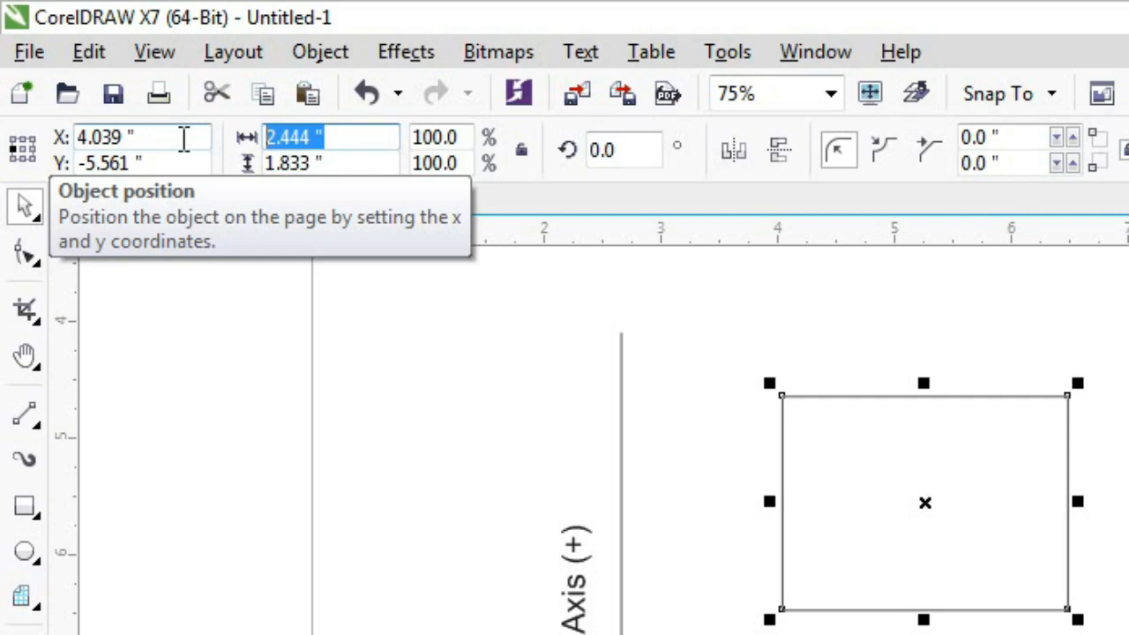
left_click(355, 146)
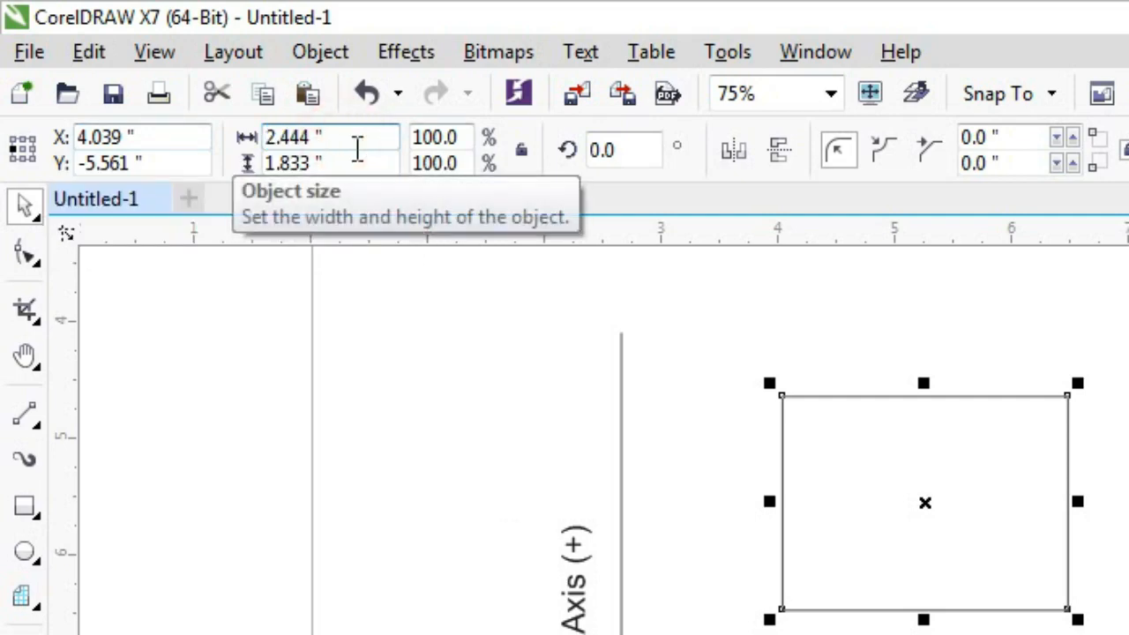
type("+10mm")
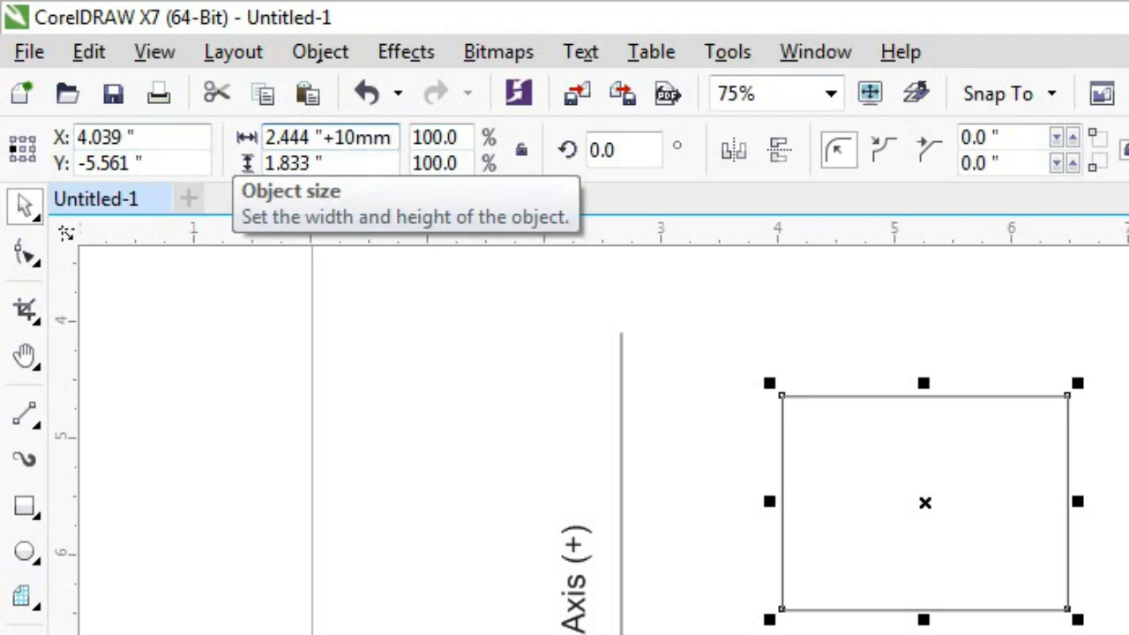
key("Return")
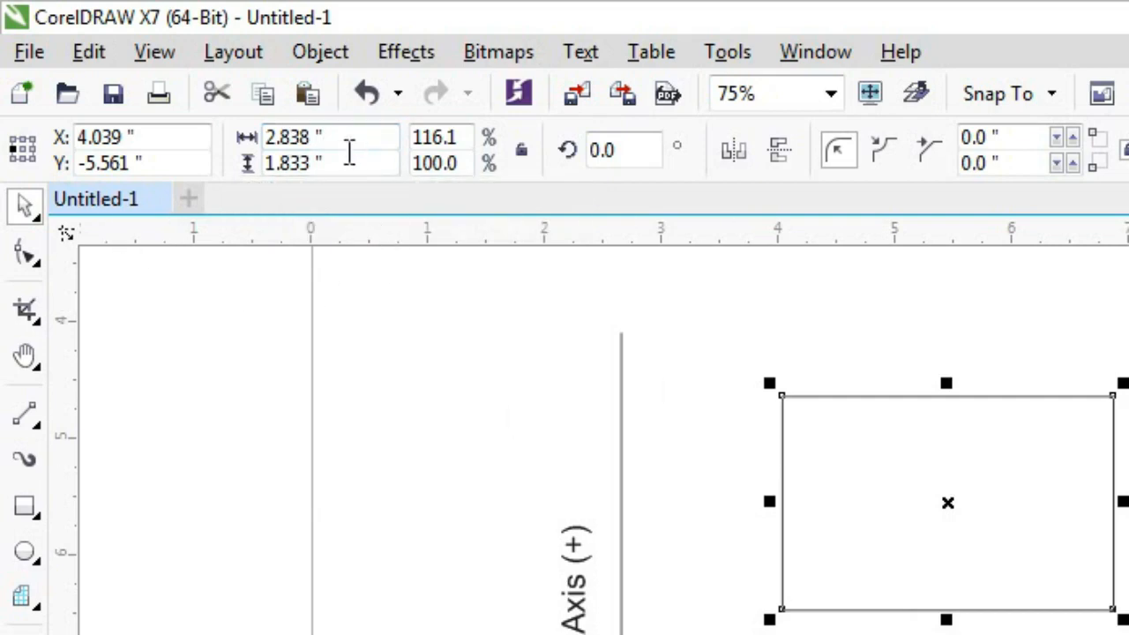
left_click(348, 135)
type("-10")
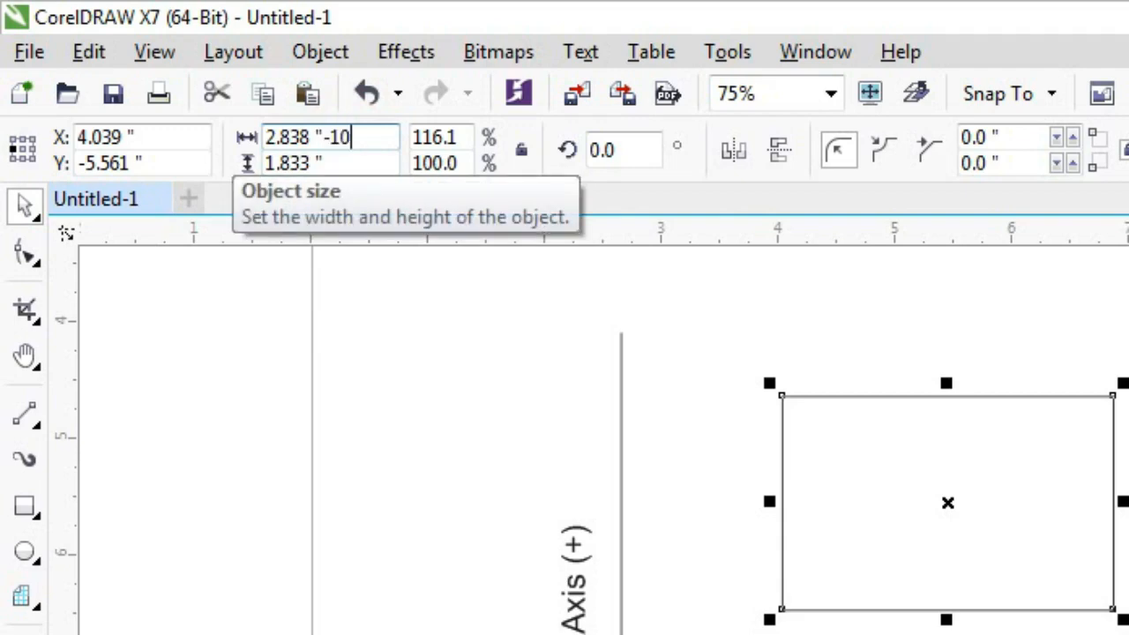
type("mm")
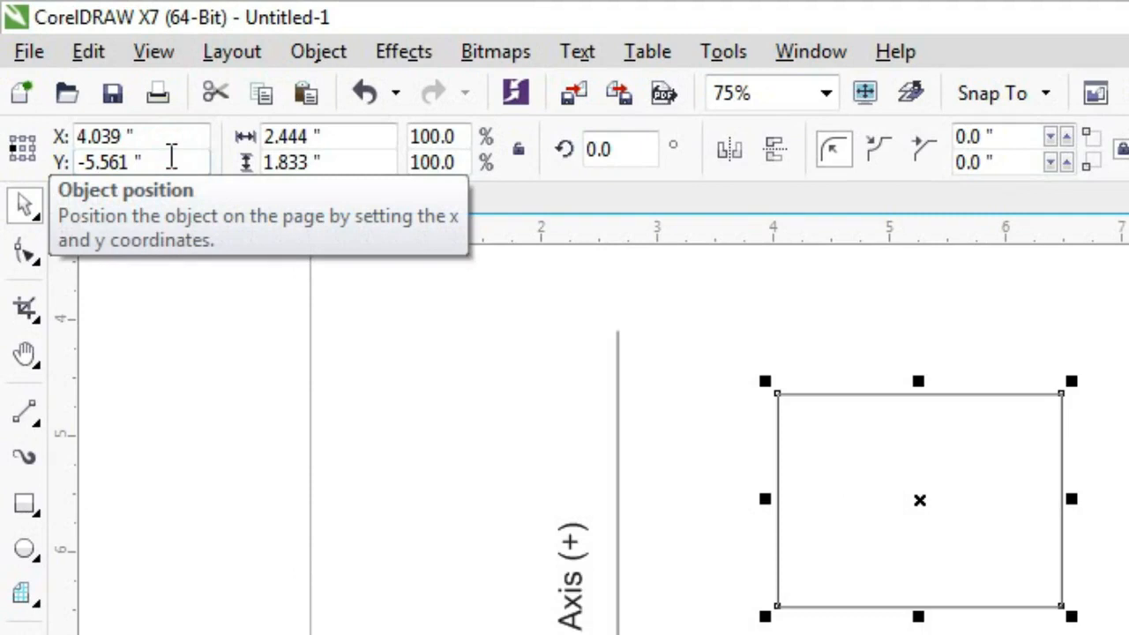
- Try the top-middle and right-middle object origins for the rectangle, and settle on the bottom-middle point
left_click(26, 163)
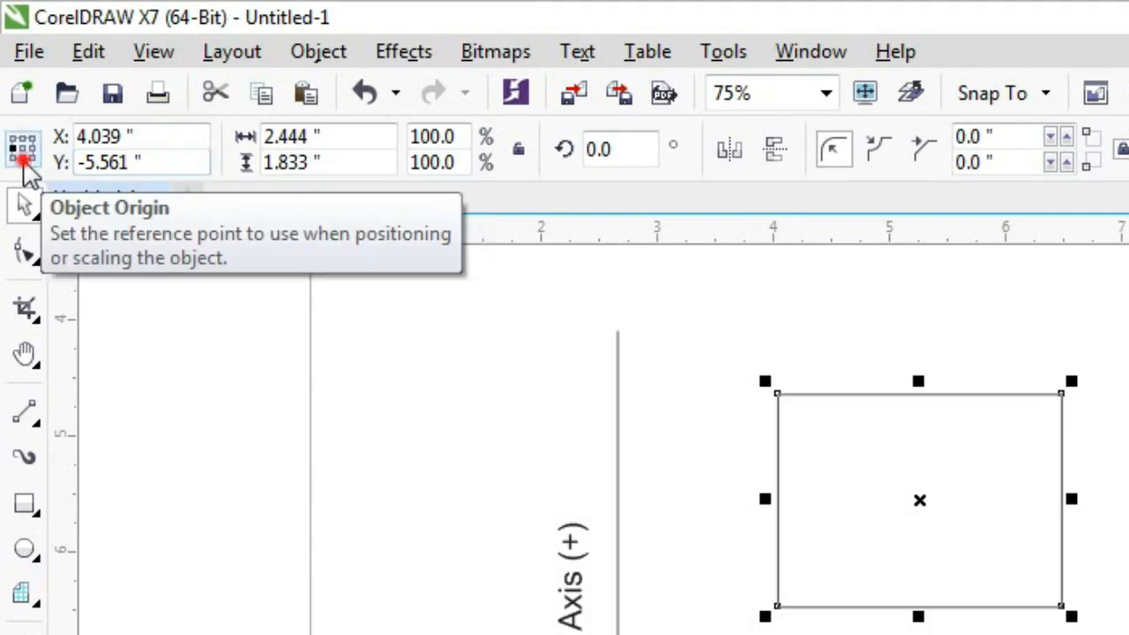
left_click(30, 140)
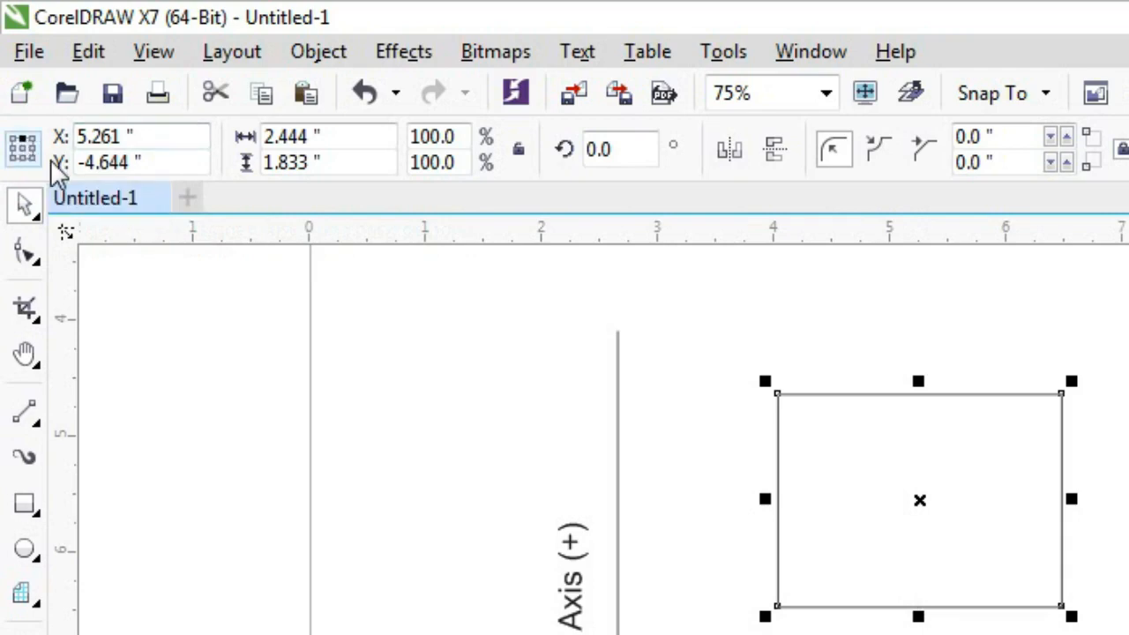
left_click(104, 136)
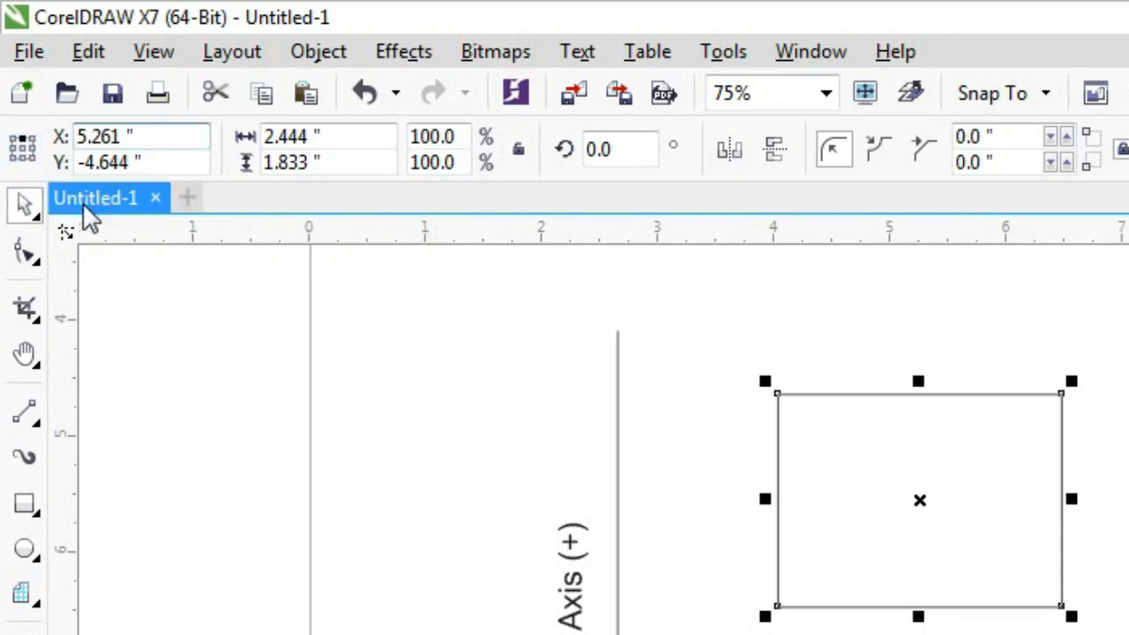
left_click(24, 159)
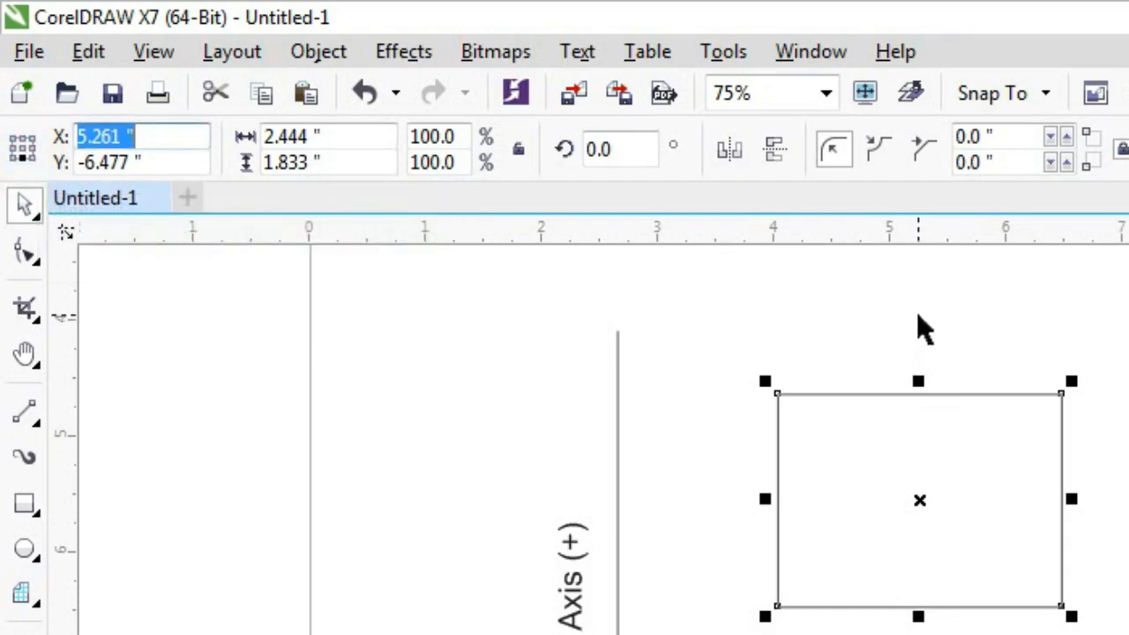
left_click(32, 155)
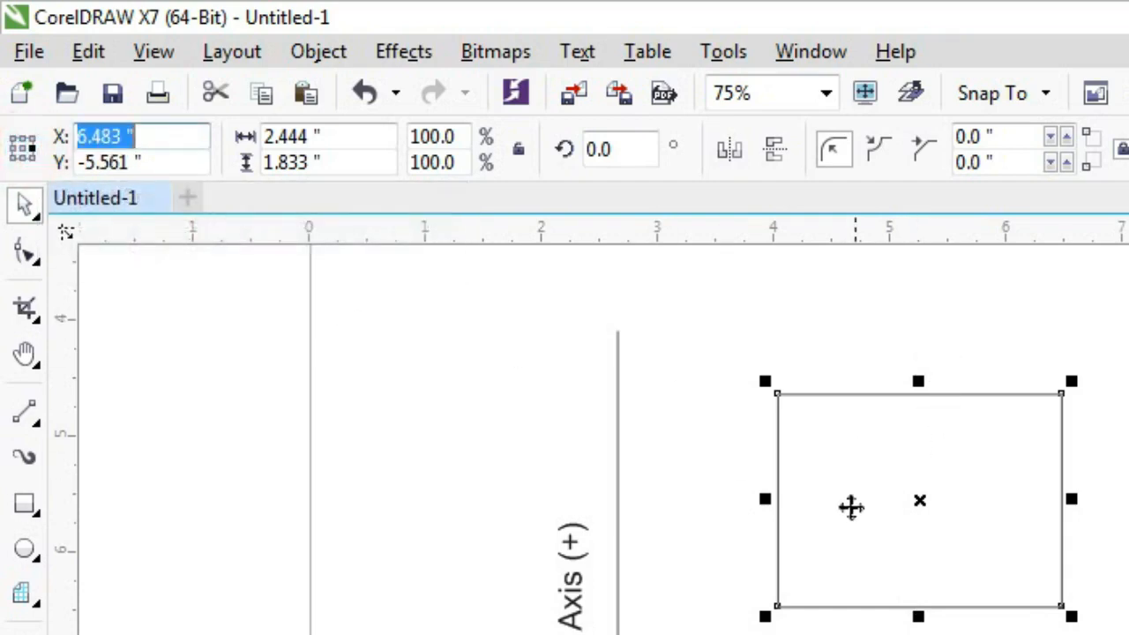
left_click(22, 161)
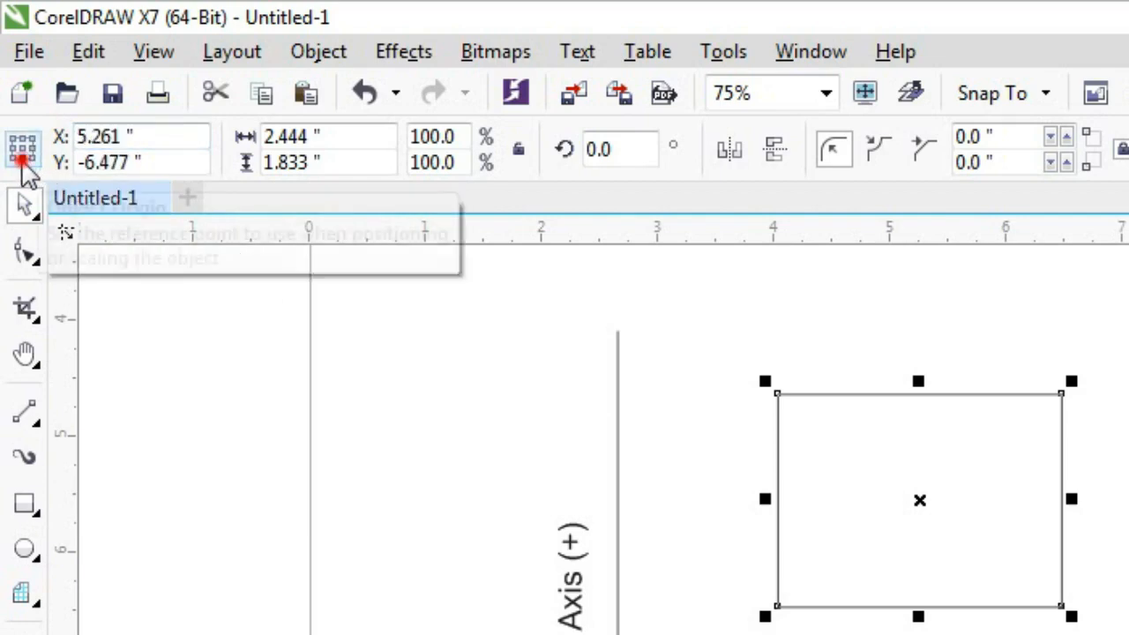
left_click(164, 137)
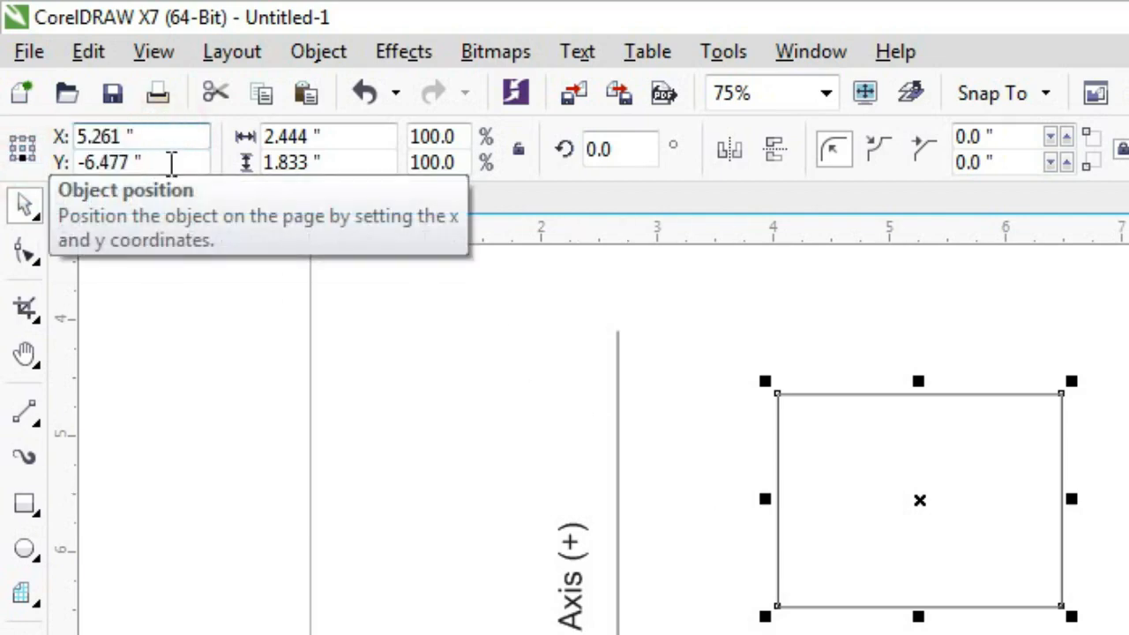
left_click(176, 163)
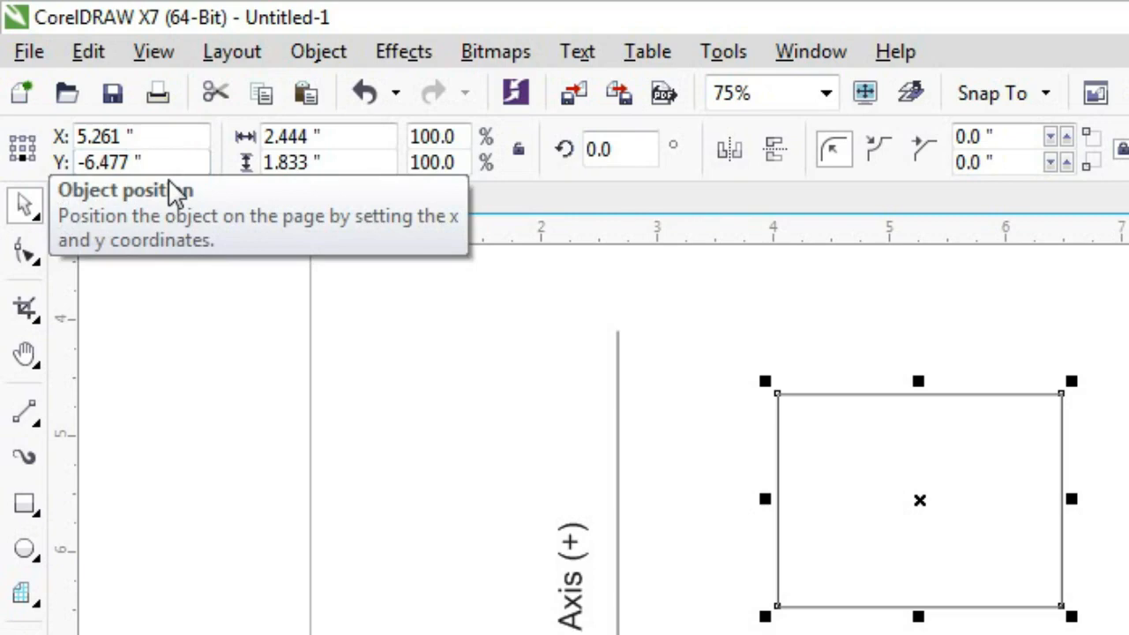
- Increase the rectangle's height by 10 mm from its bottom-middle origin and deselect it
left_click(360, 166)
type("+10mm")
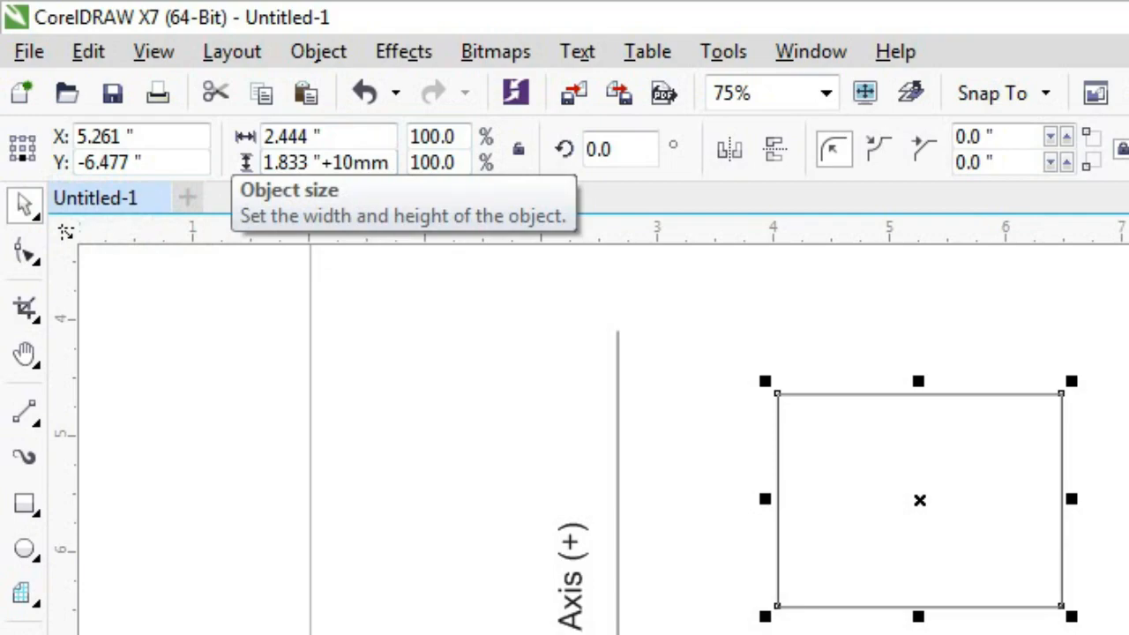
key("Return")
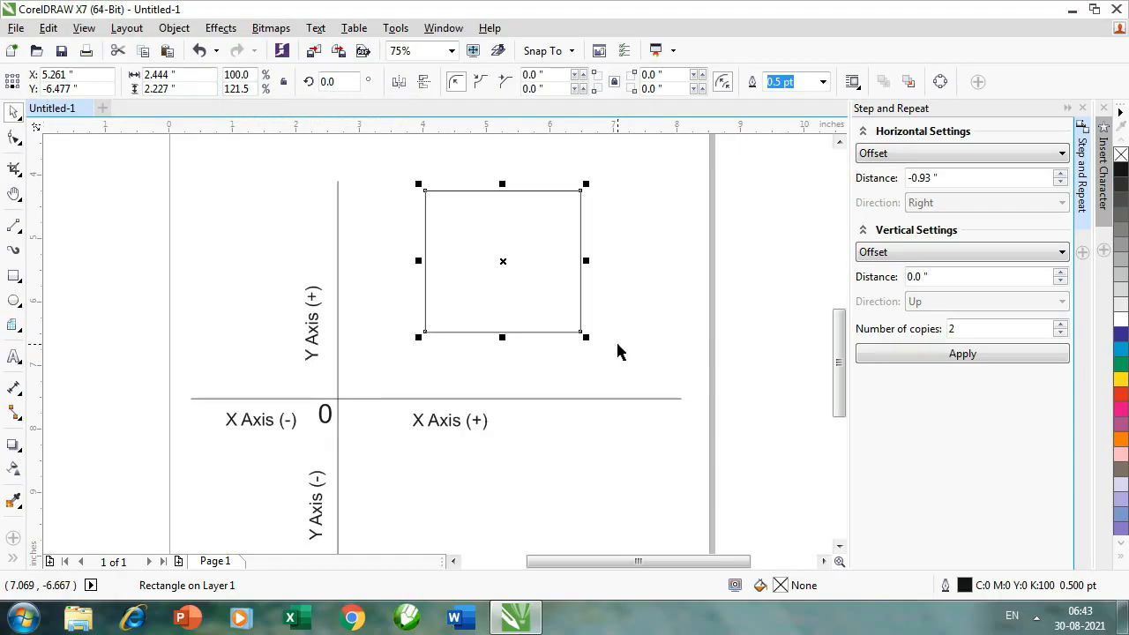
left_click(647, 308)
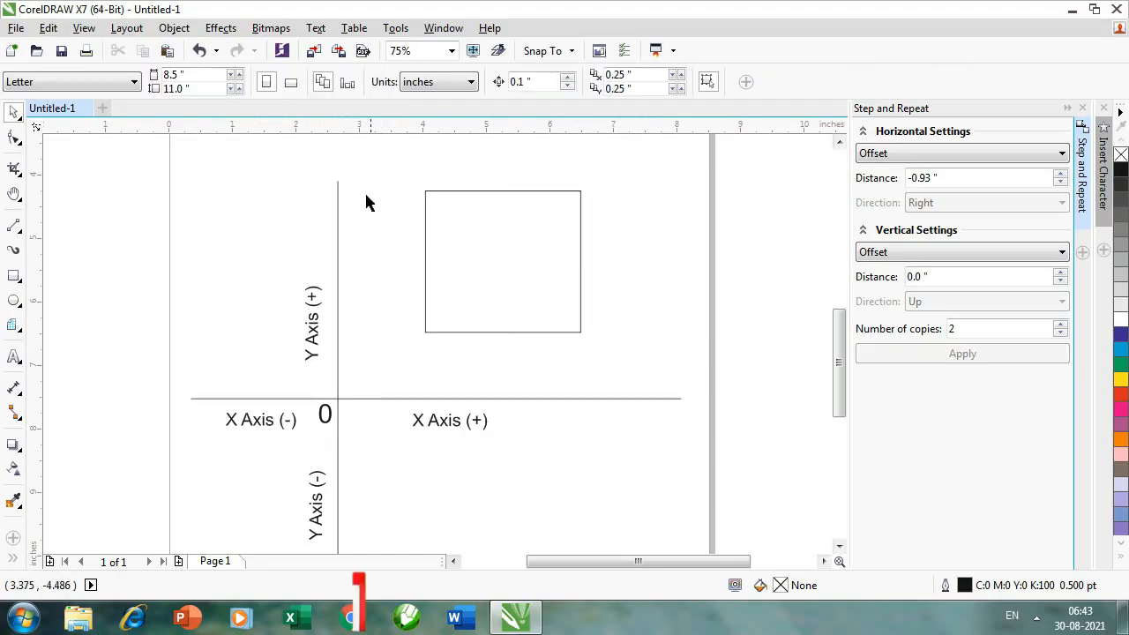
scroll(409, 156, "down", 1)
left_click_drag(406, 148, 603, 320)
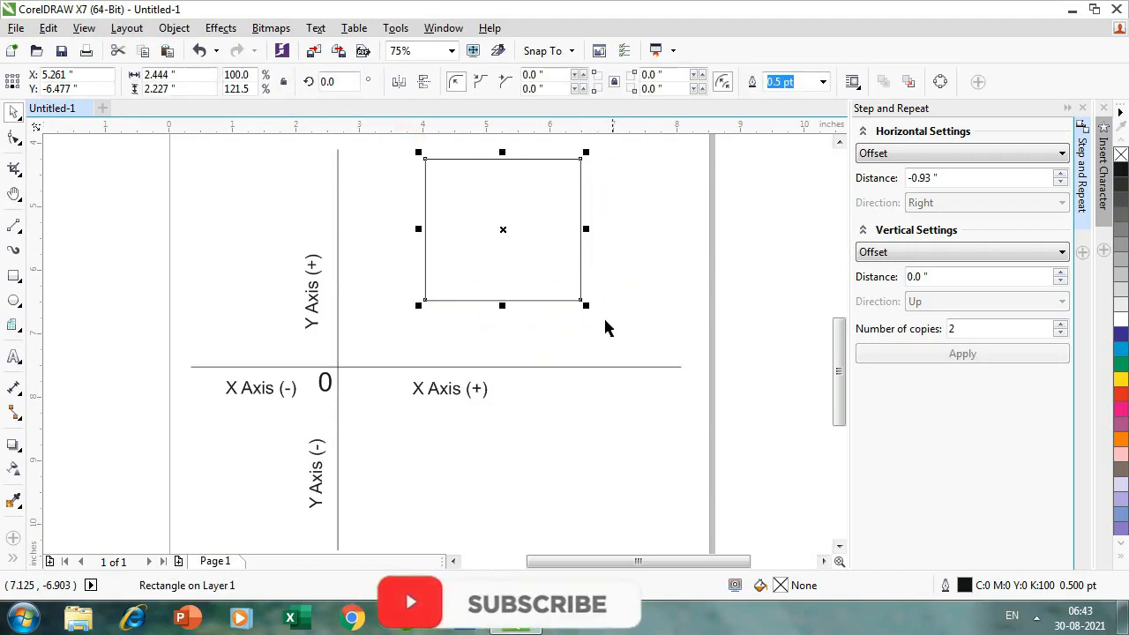
key("h")
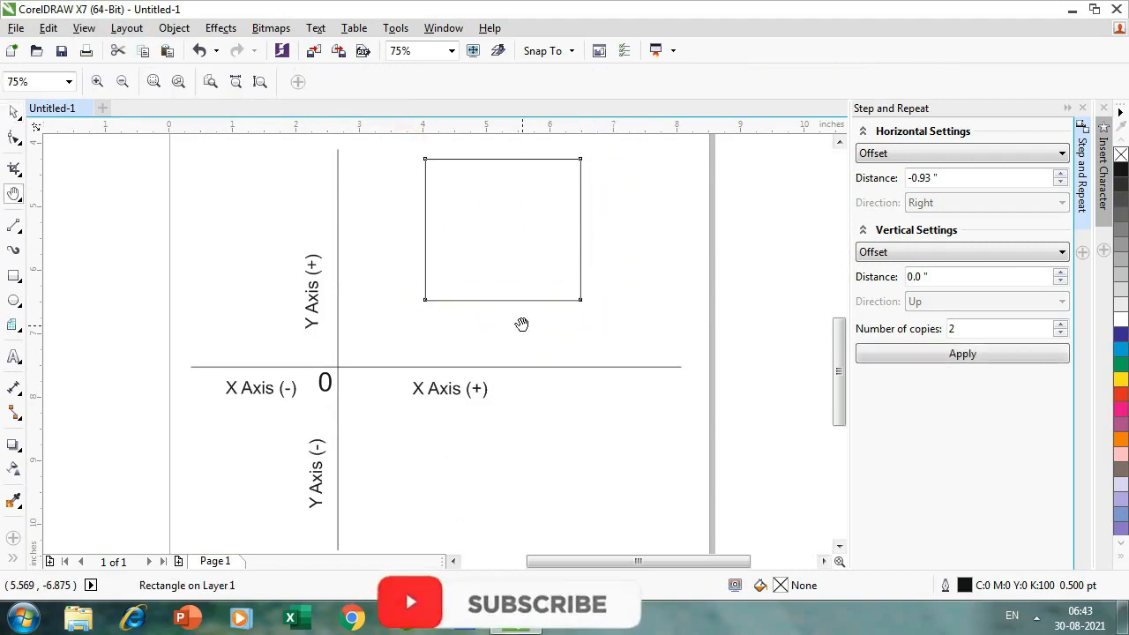
right_click(506, 349)
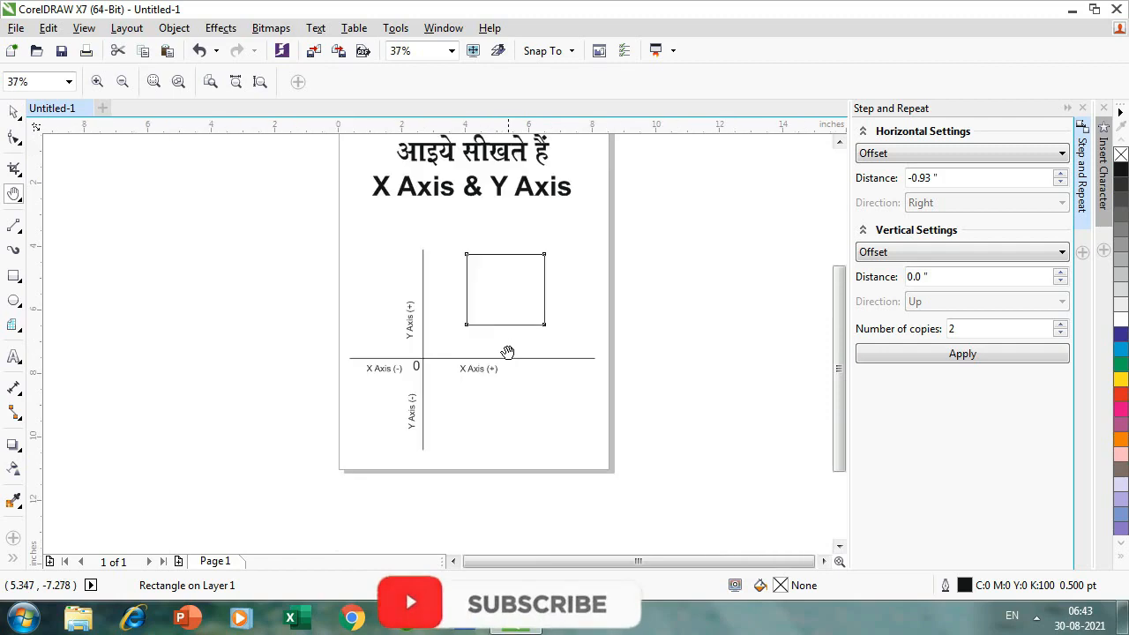
double_click(497, 361)
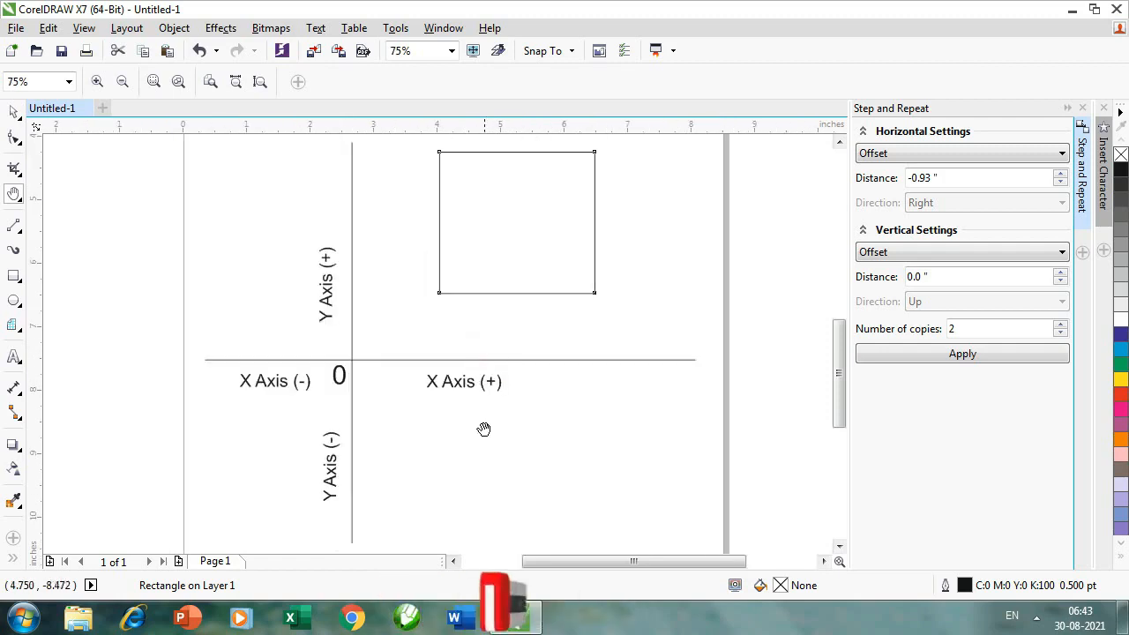
left_click_drag(484, 442, 497, 478)
key("space")
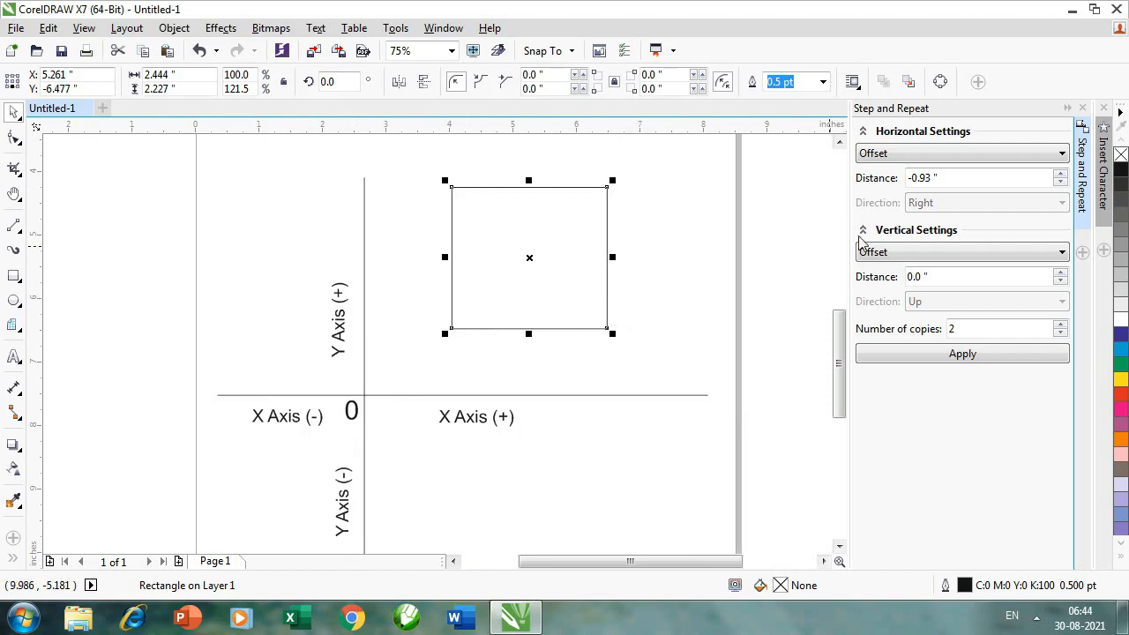
left_click(139, 229)
left_click(119, 30)
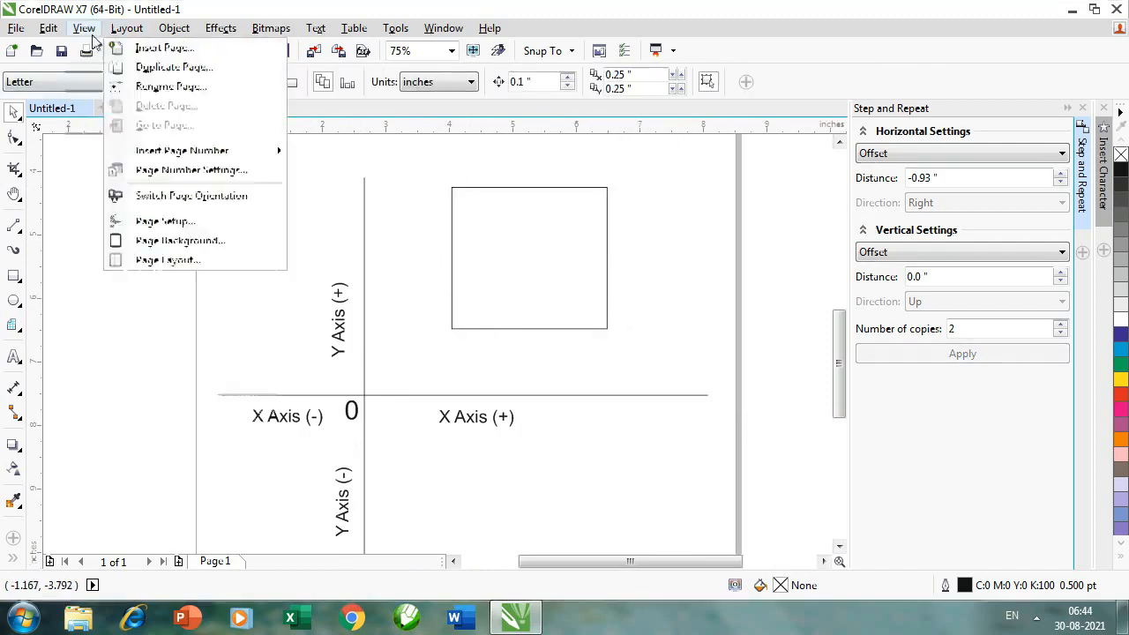
left_click(85, 33)
left_click(50, 29)
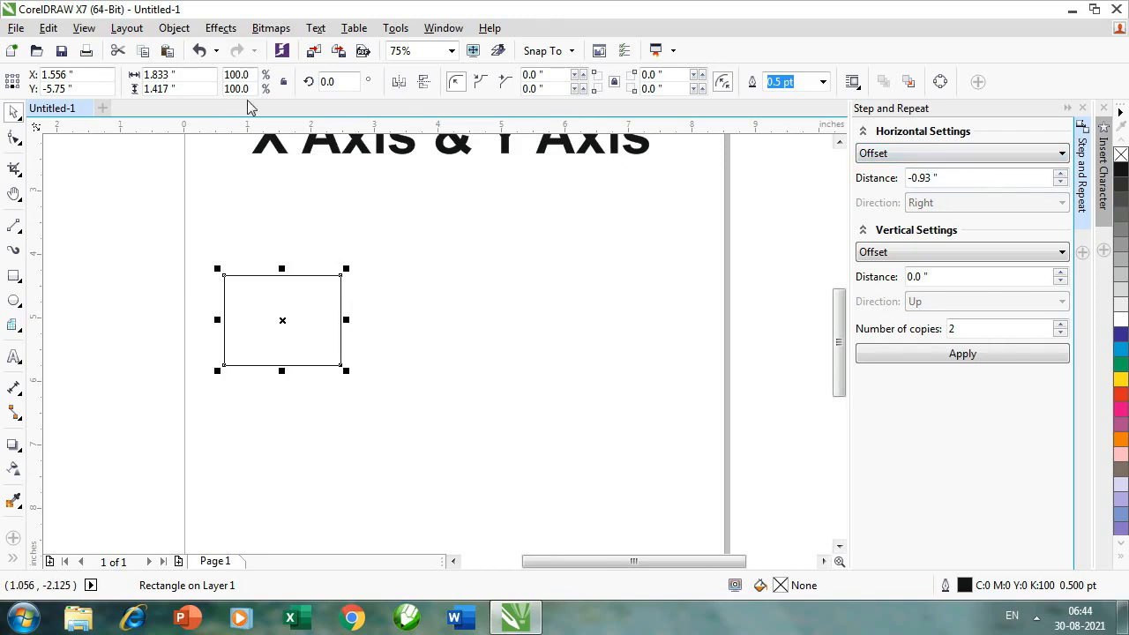
- Step and repeat the rectangle horizontally with 3 copies, using its copied width of 1.833 inches as the offset distance
left_click(192, 77)
key("ctrl+c")
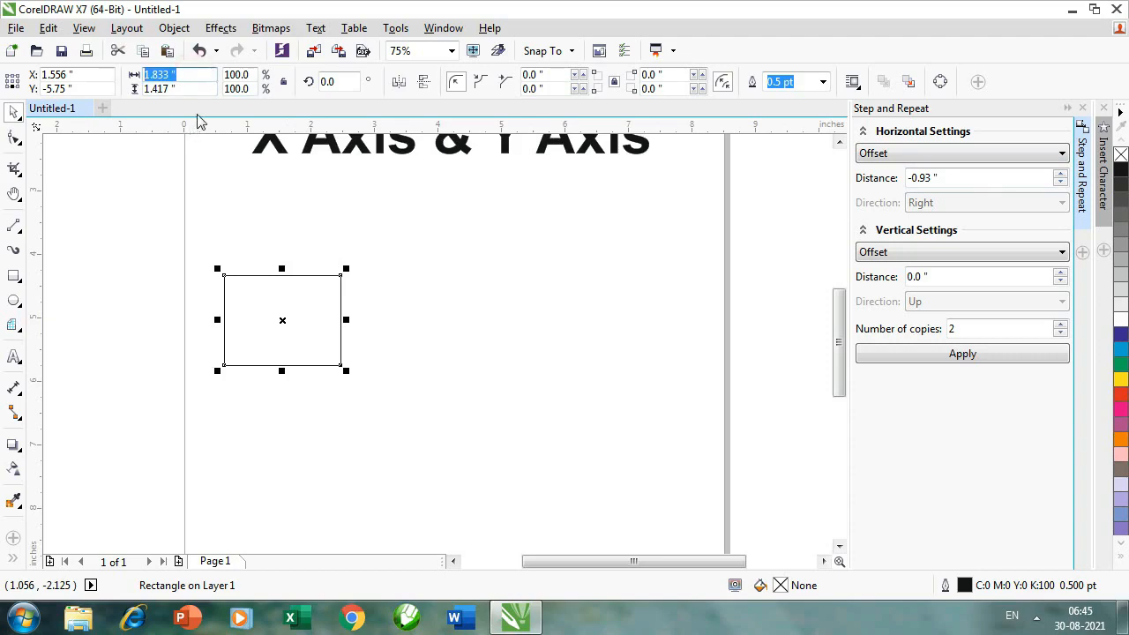
left_click(963, 177)
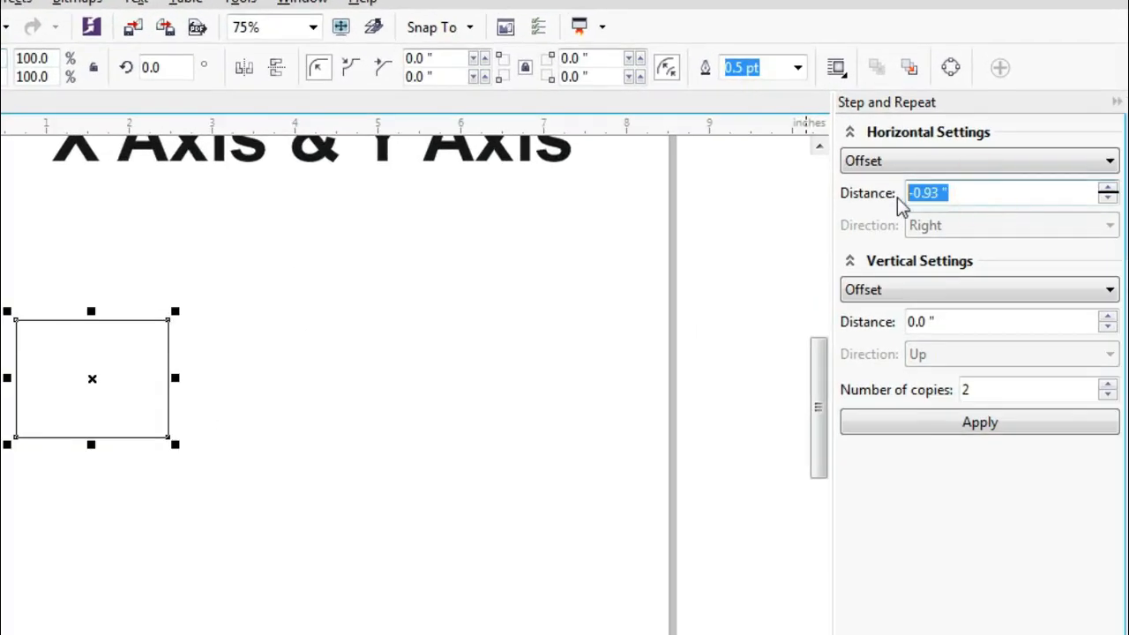
key("ctrl+v")
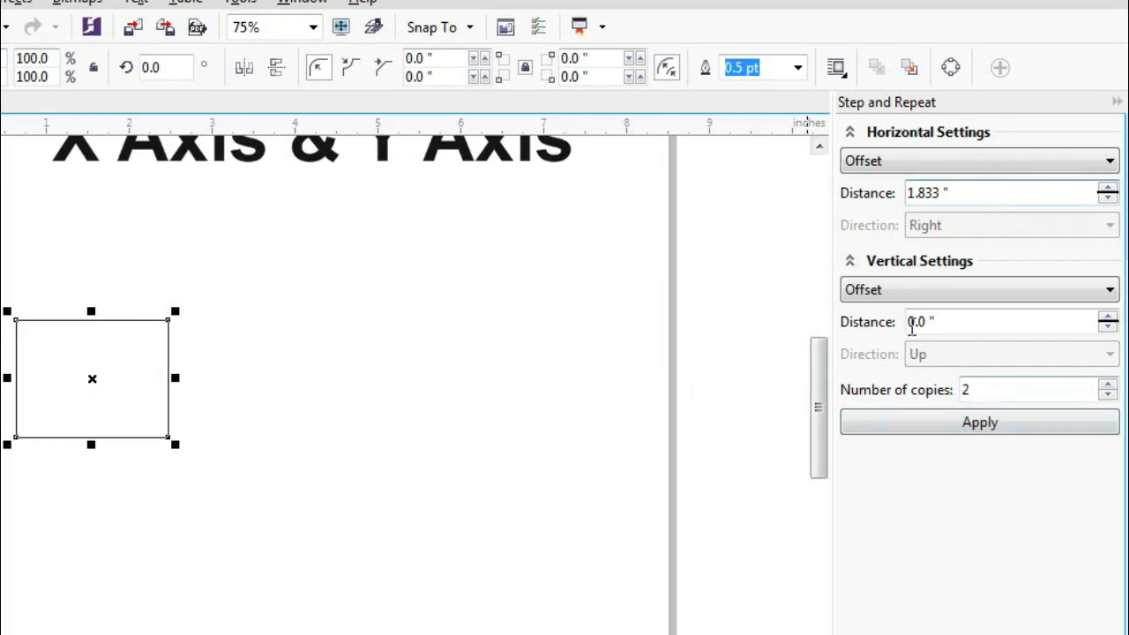
left_click(994, 389)
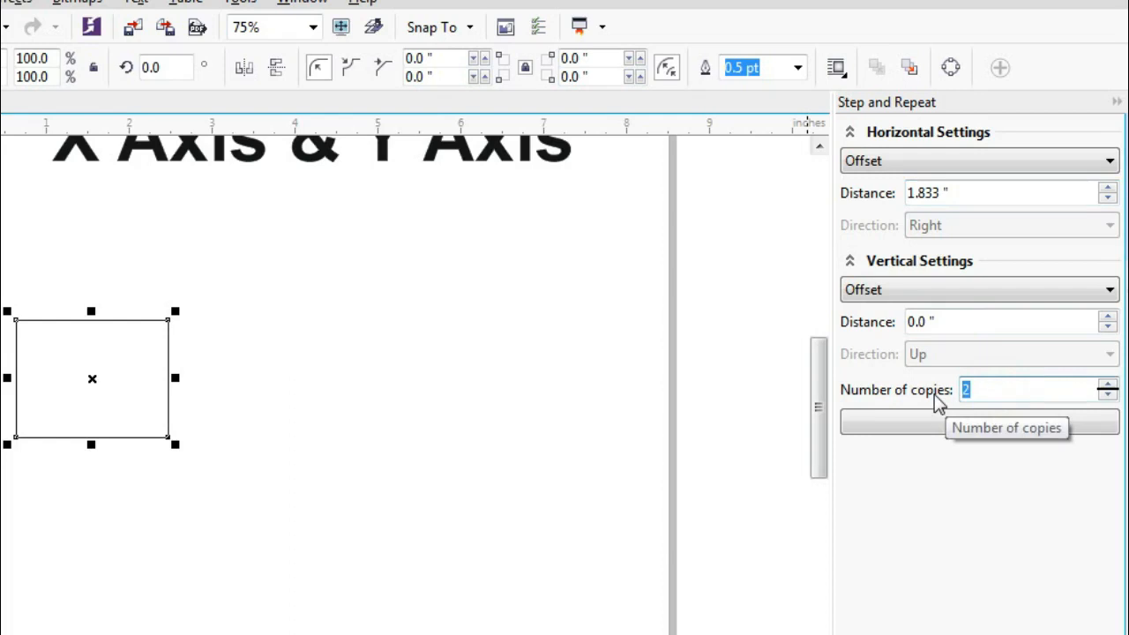
type("3")
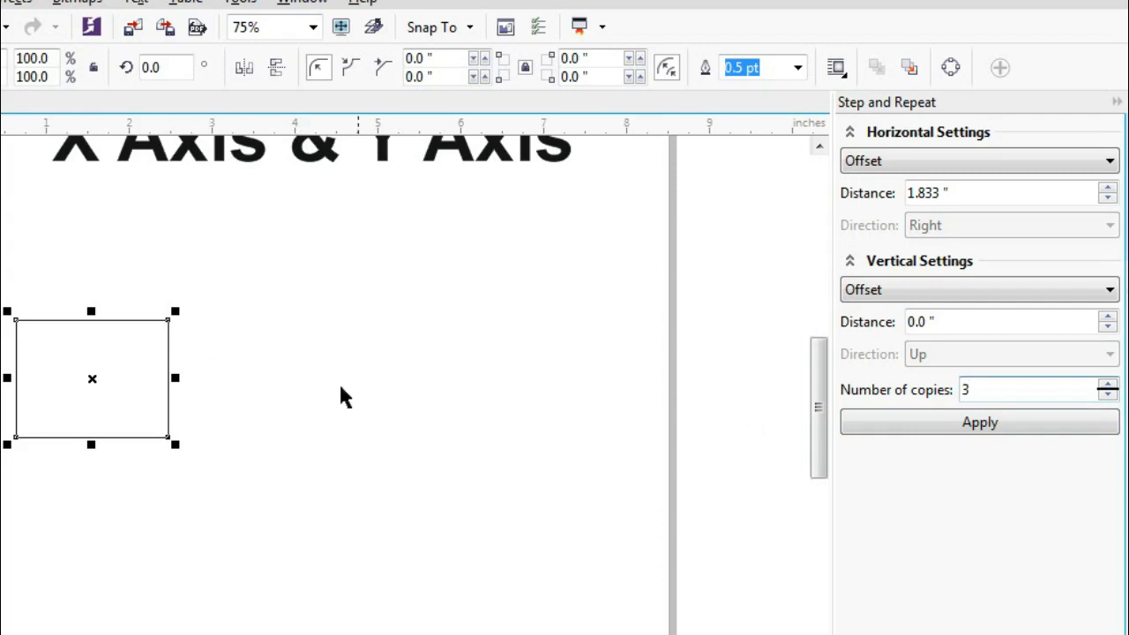
left_click(971, 425)
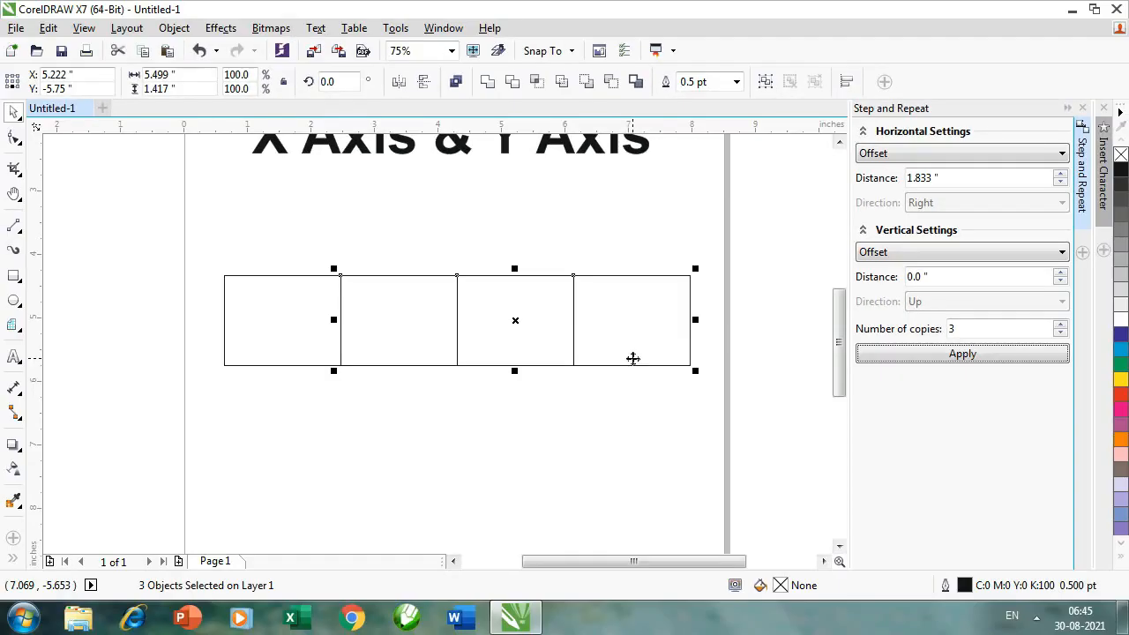
- Delete the adjoining copies and repeat the original rectangle horizontally at an offset of 1.833 inches + 5 mm, with 3 copies
key("Delete")
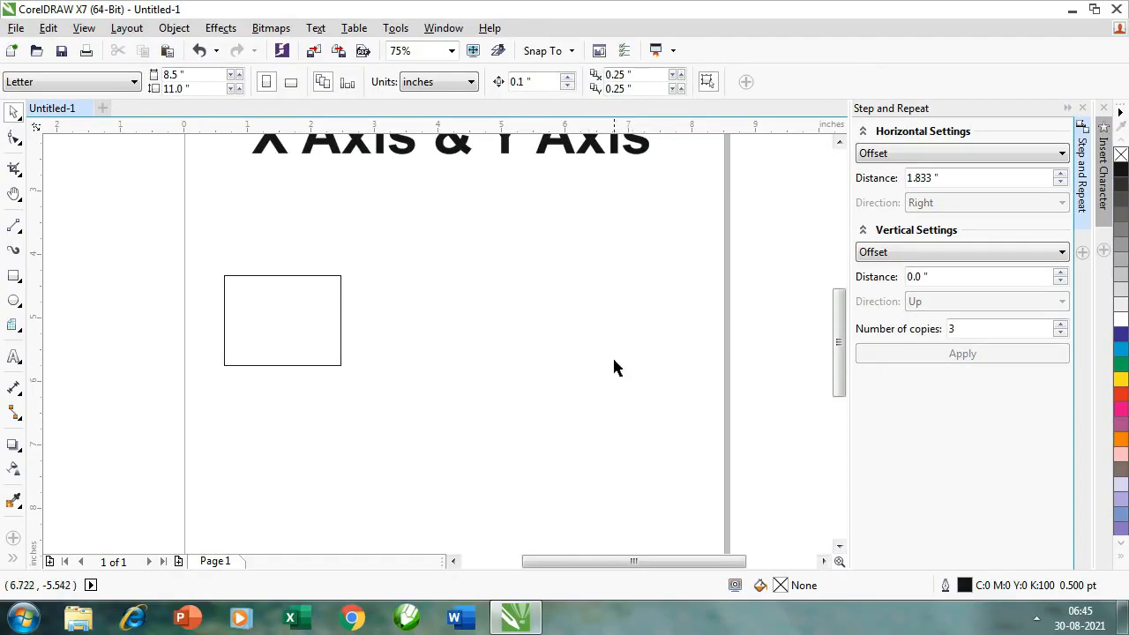
left_click_drag(206, 257, 401, 406)
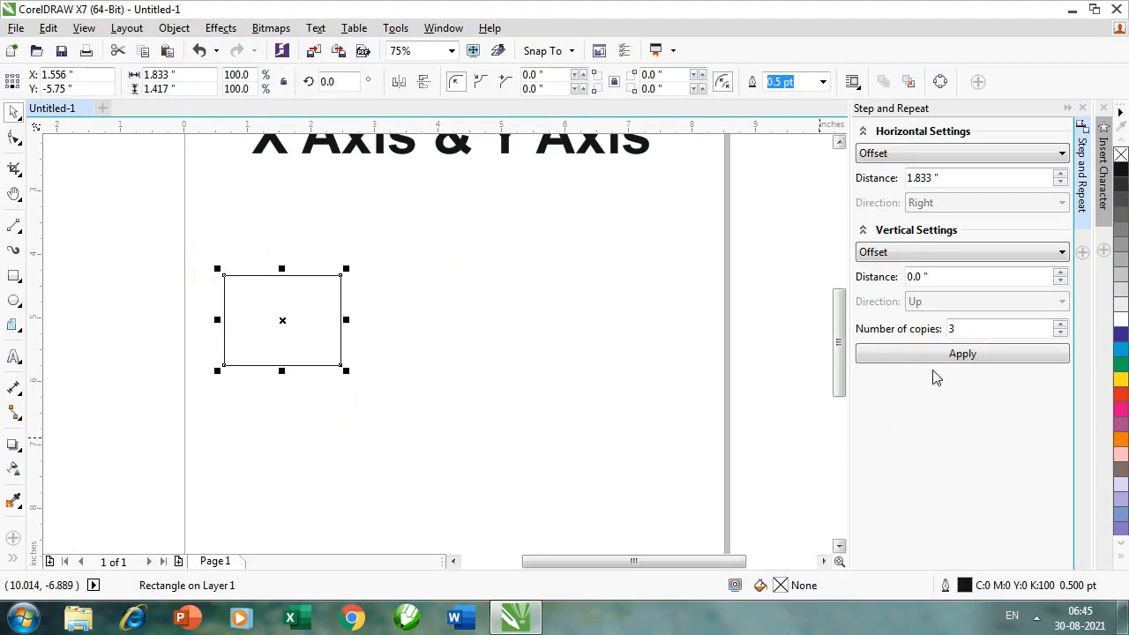
left_click(966, 177)
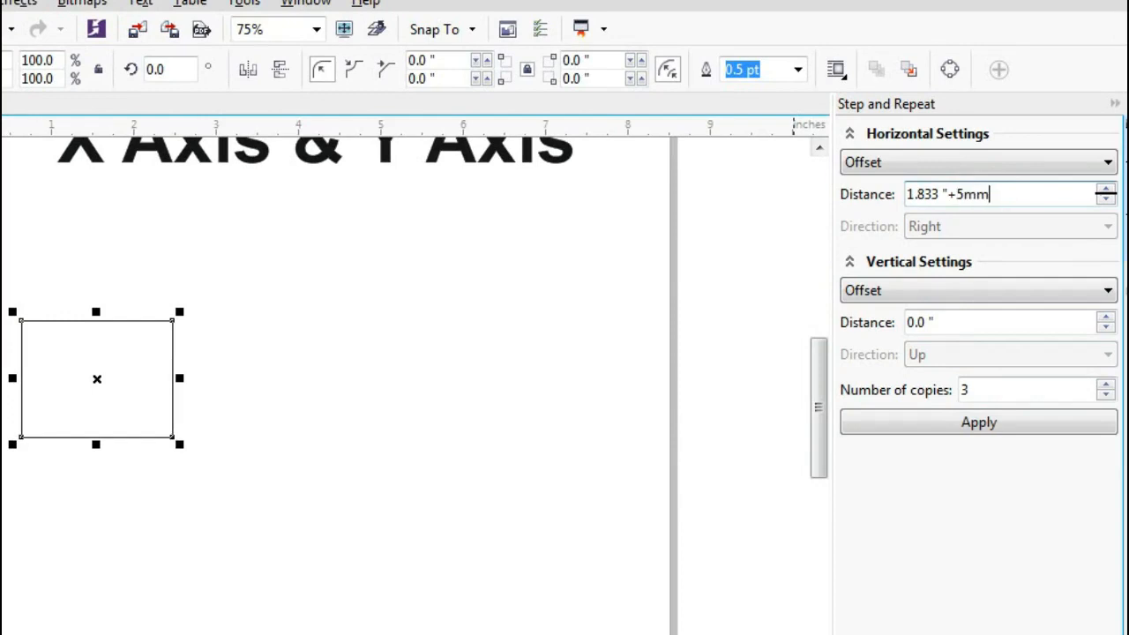
left_click(978, 427)
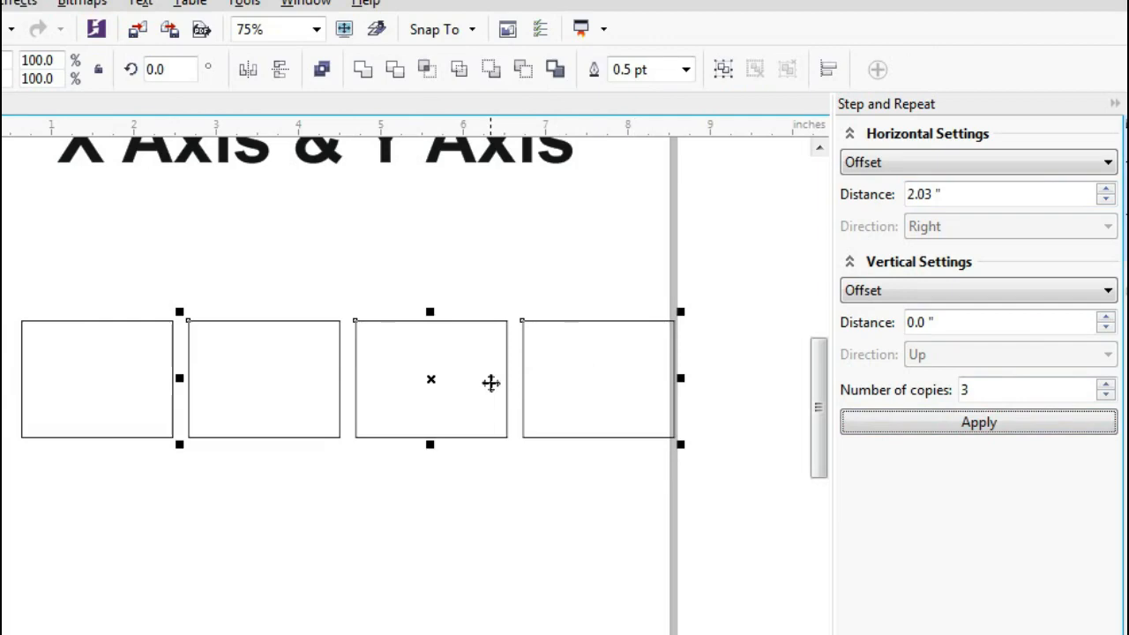
- Delete the spaced copies and move the original rectangle to the right side of the page, at about X 7.26, Y -5.79 inches
key("Delete")
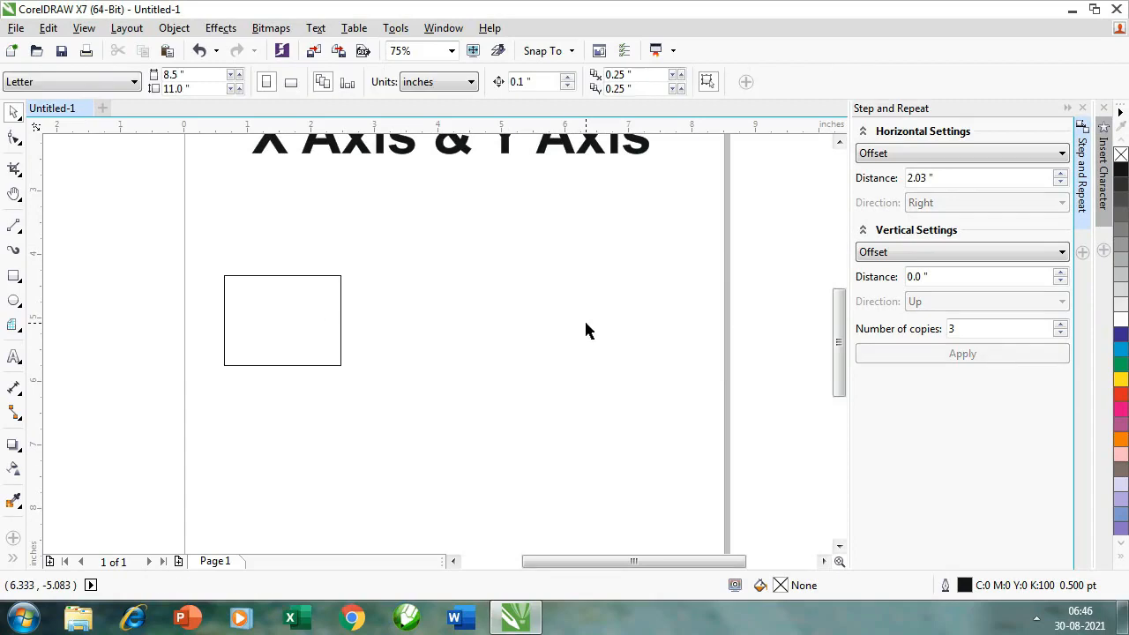
left_click_drag(194, 257, 361, 370)
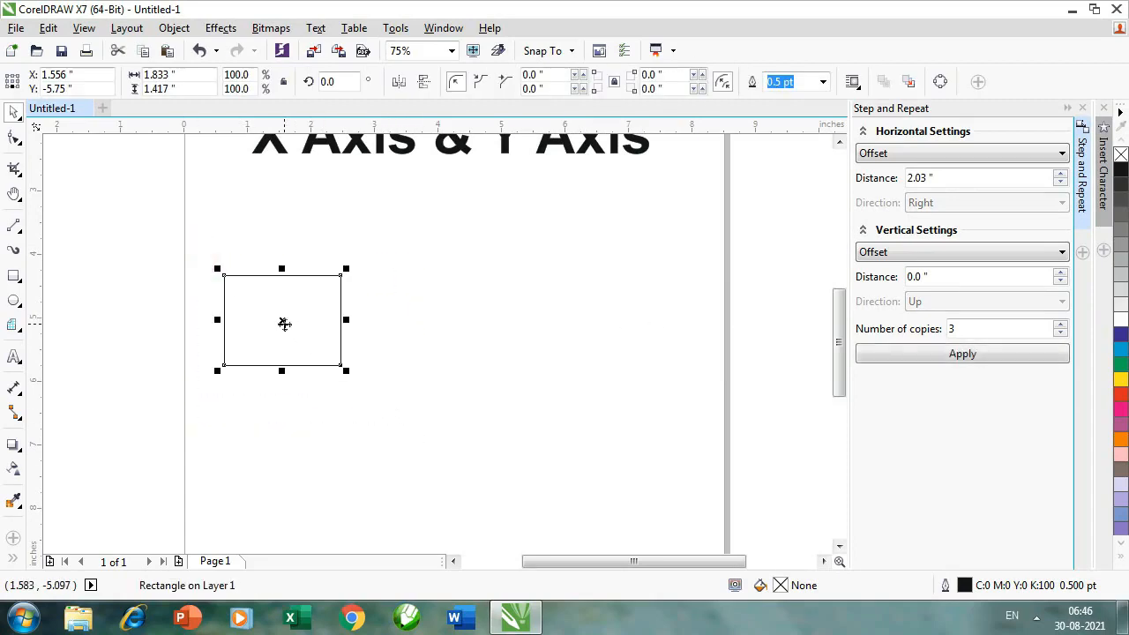
left_click_drag(285, 322, 648, 325)
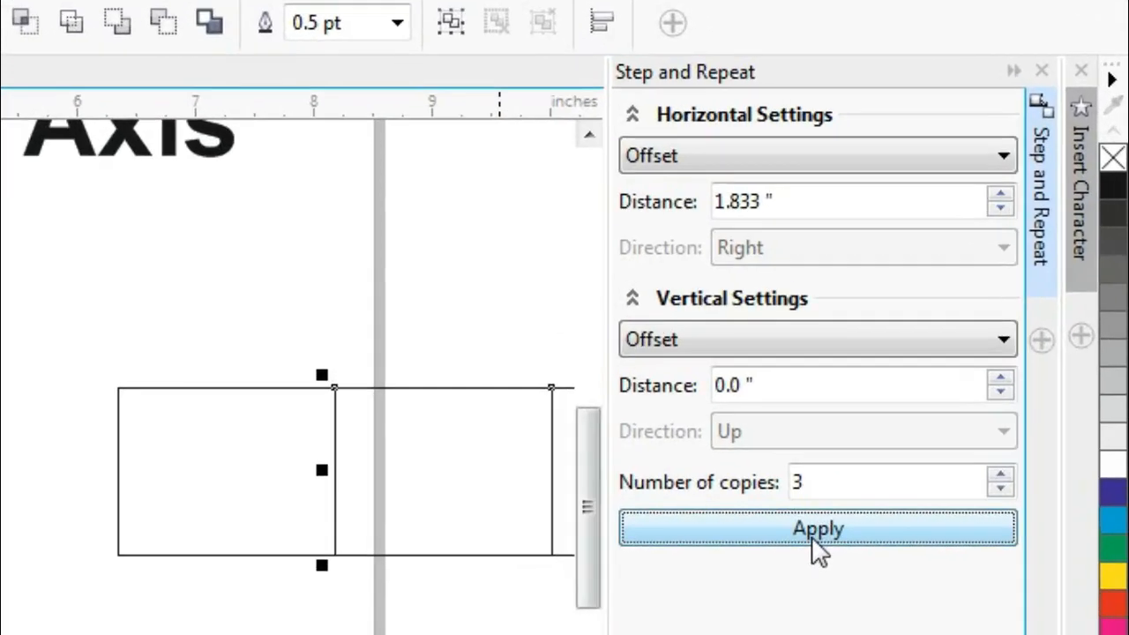
- Undo the last Step and Repeat and repeat the rectangle leftwards at a horizontal distance of -1.833 inches - 5 mm, with 3 copies
key("ctrl+z")
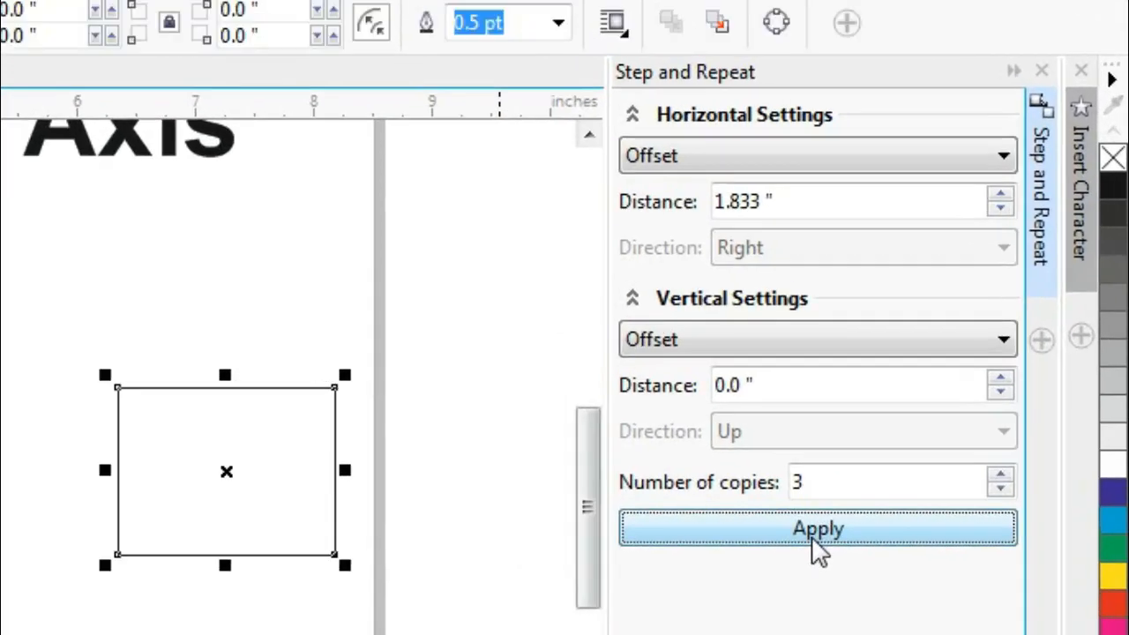
left_click(716, 202)
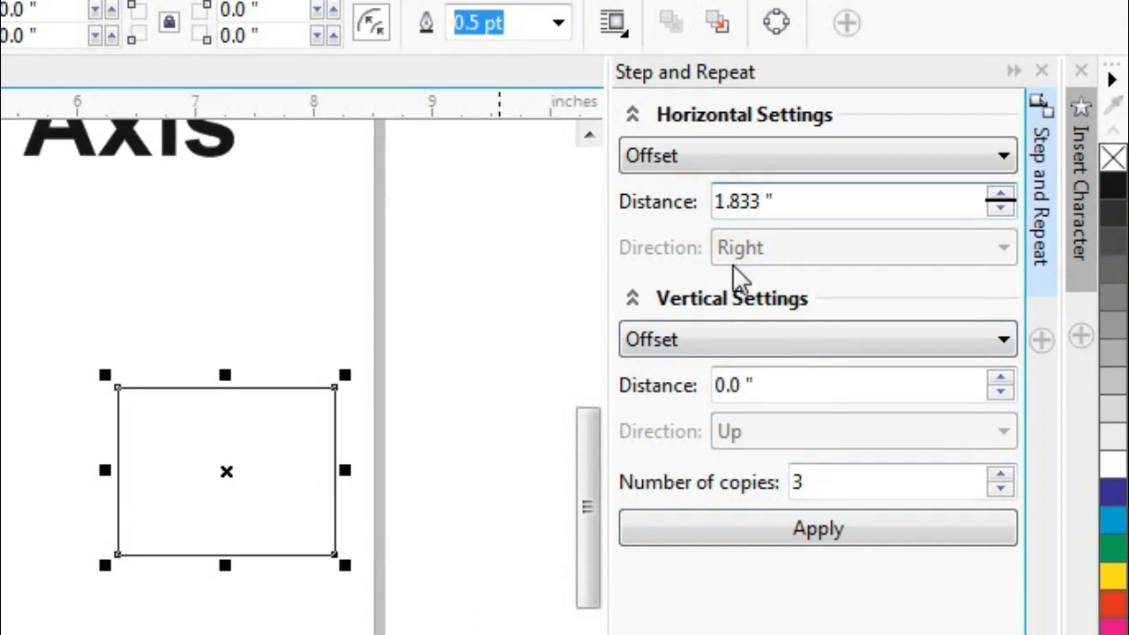
type("-")
left_click(801, 204)
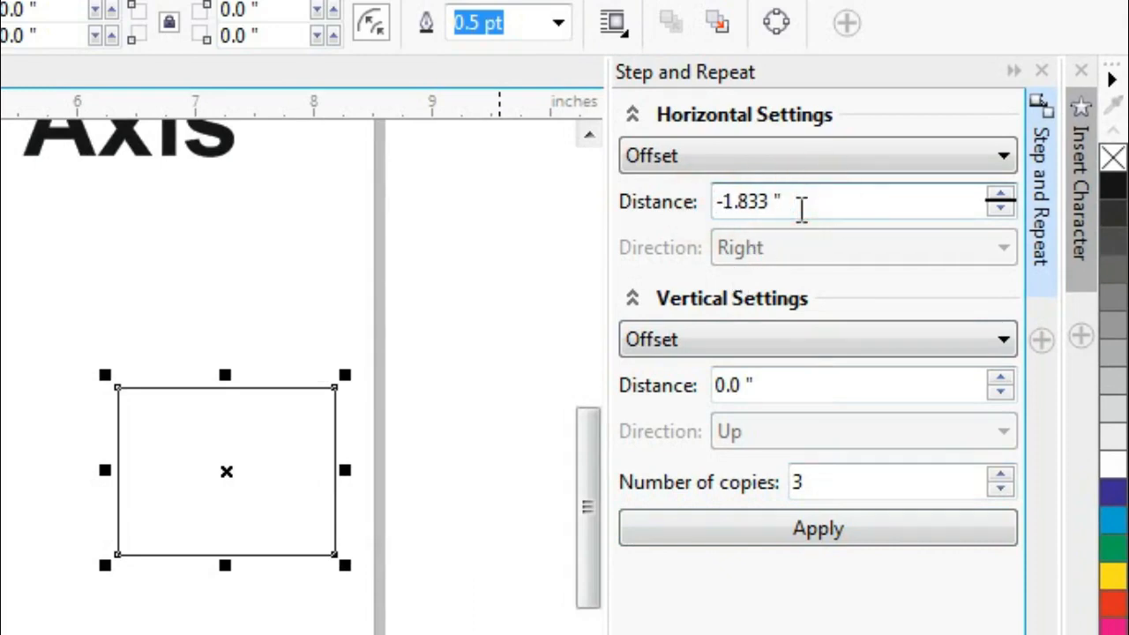
type("-5mm")
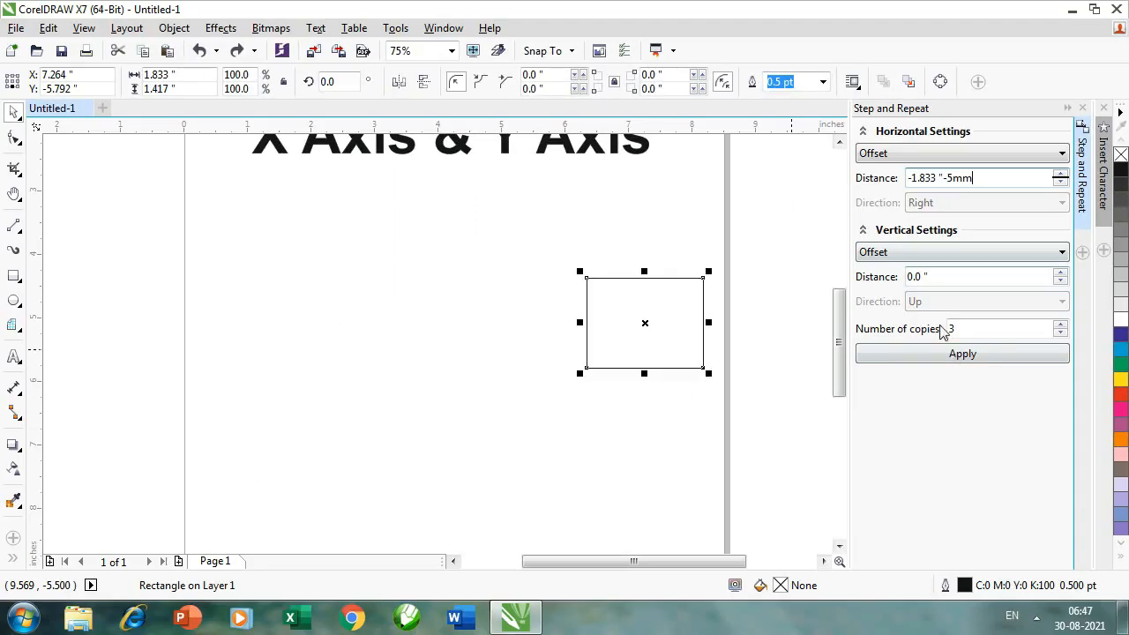
left_click(808, 532)
left_click(957, 357)
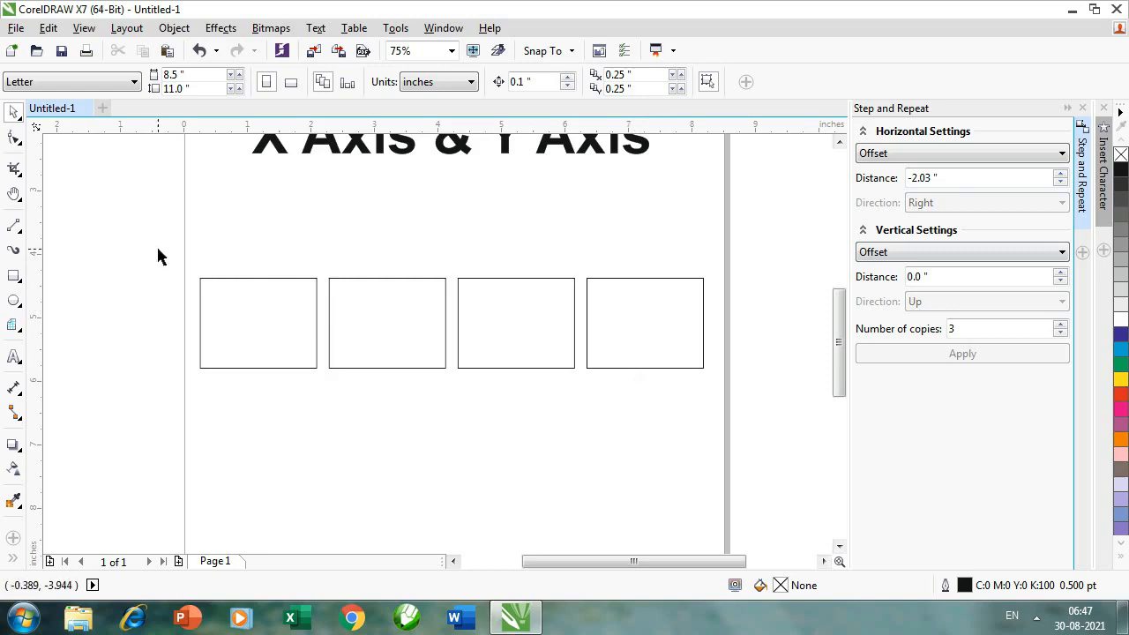
- Delete the three leftward copies and move the original rectangle to the left side of the page, at about X 1.36, Y -5.65 inches
left_click_drag(157, 247, 595, 412)
key("Delete")
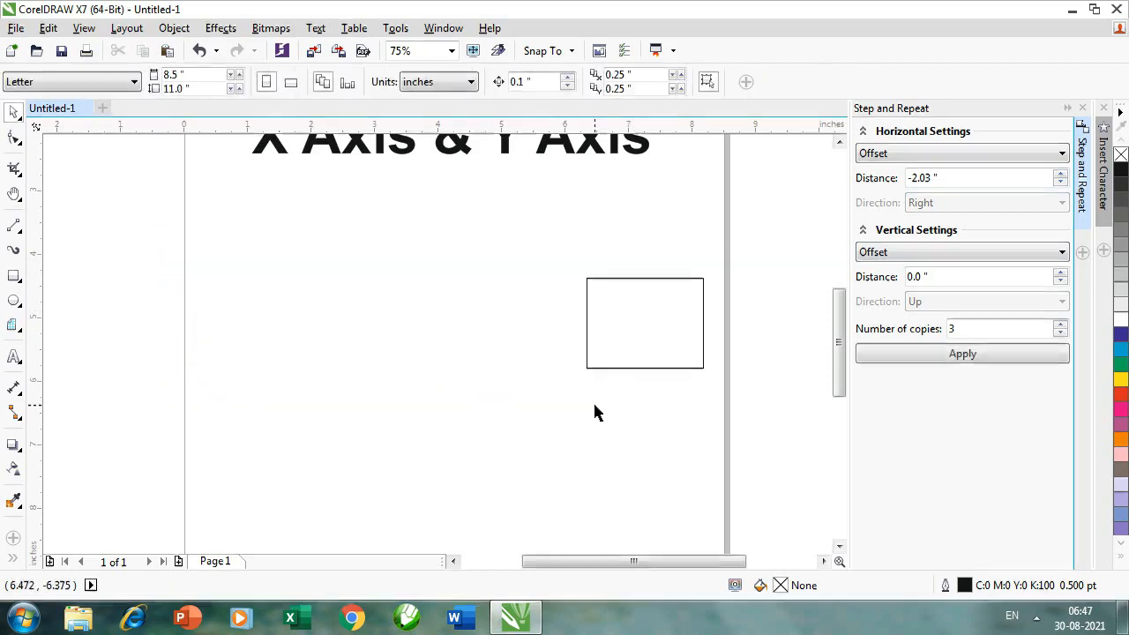
left_click_drag(543, 242, 755, 411)
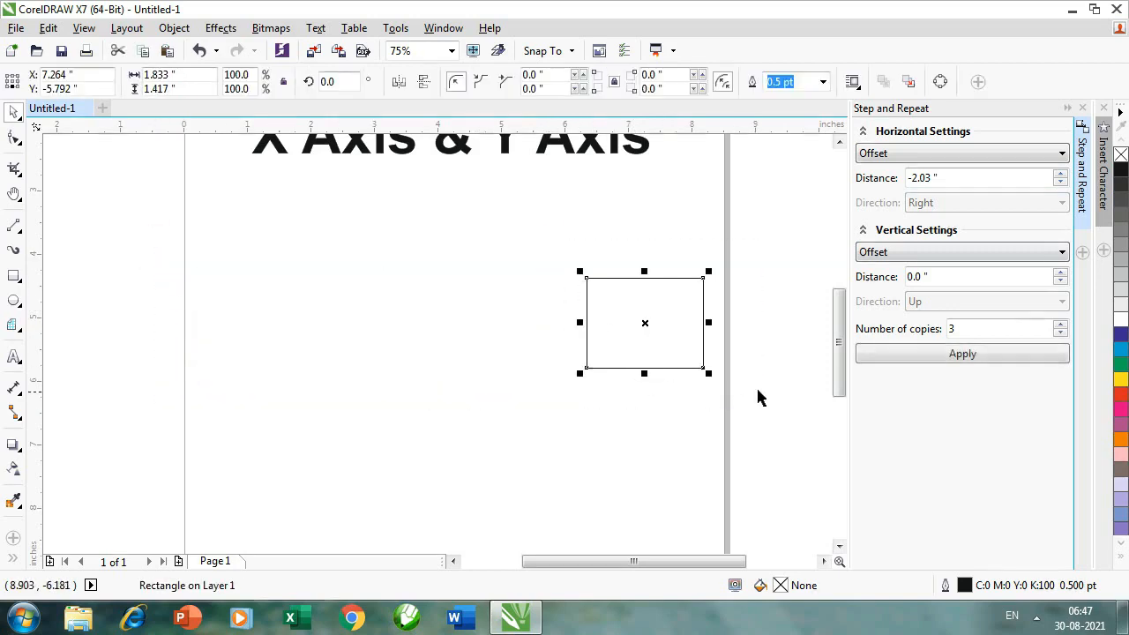
left_click_drag(645, 323, 270, 315)
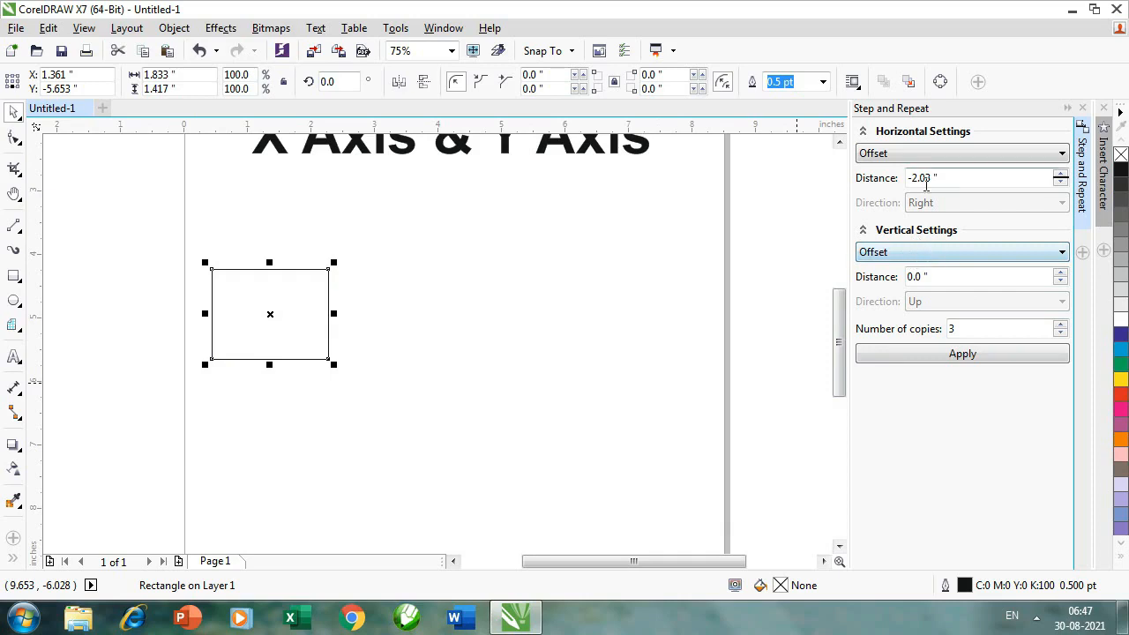
- Set the horizontal distance to 0 and, starting from the rectangle's copied height, set the vertical distance to 1.22 inches
left_click_drag(968, 179, 869, 208)
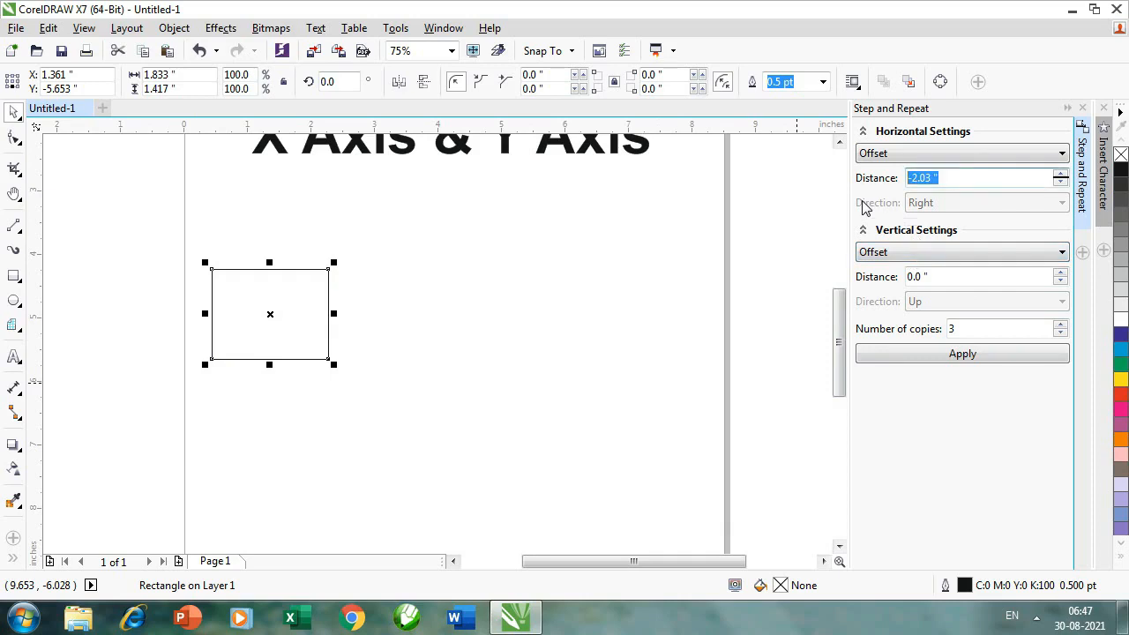
type("0")
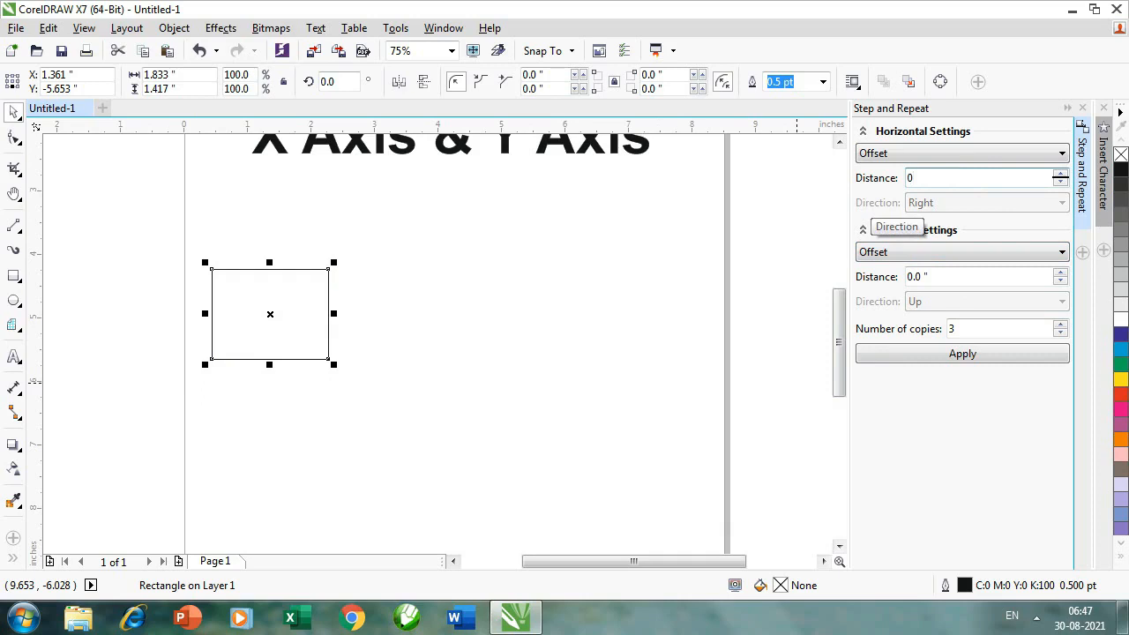
left_click(960, 275)
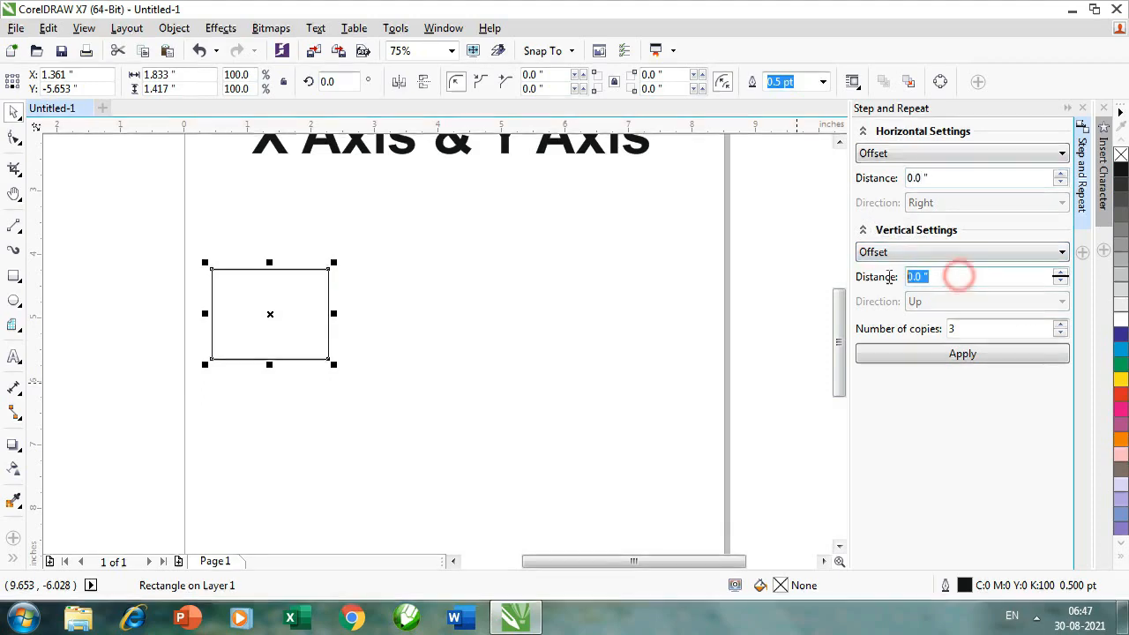
left_click(268, 215)
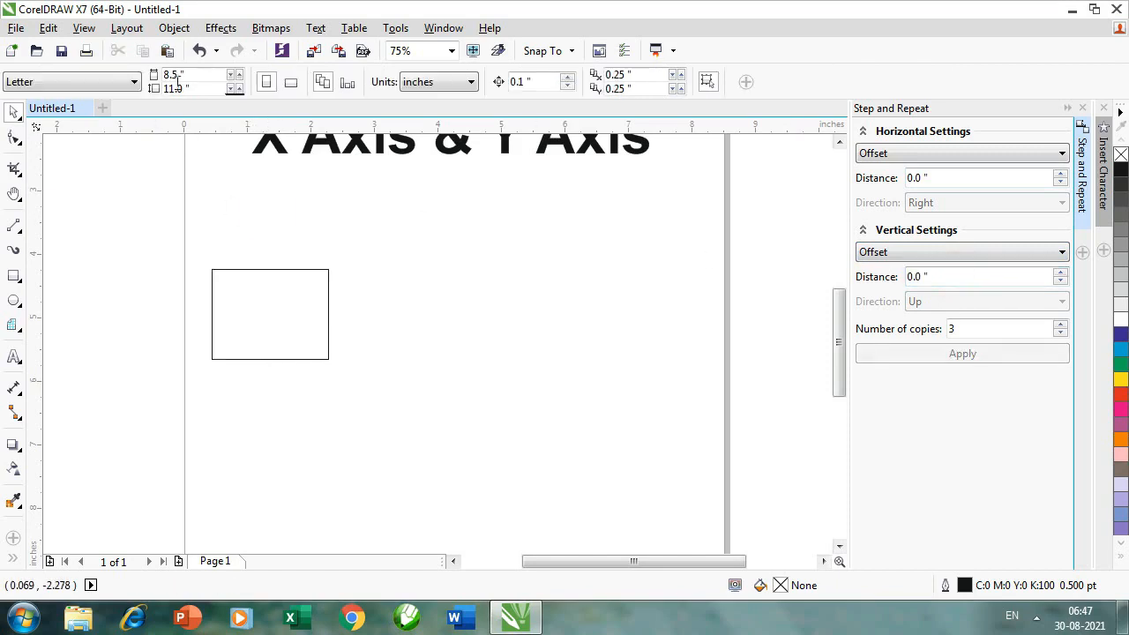
left_click(244, 271)
left_click(188, 87)
key("ctrl+c")
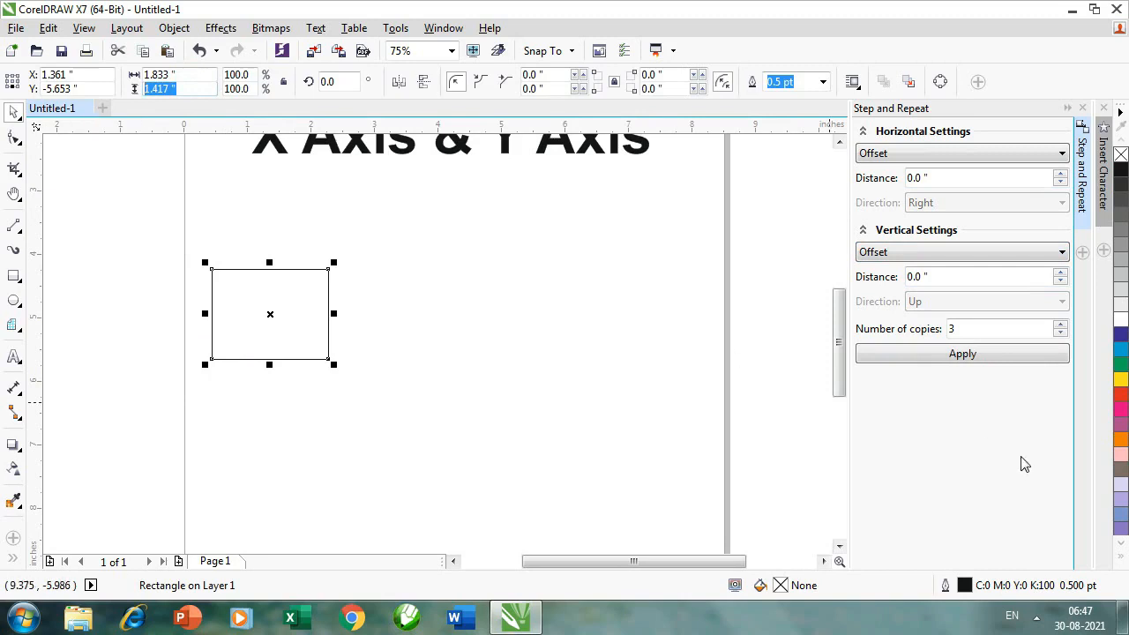
left_click(955, 277)
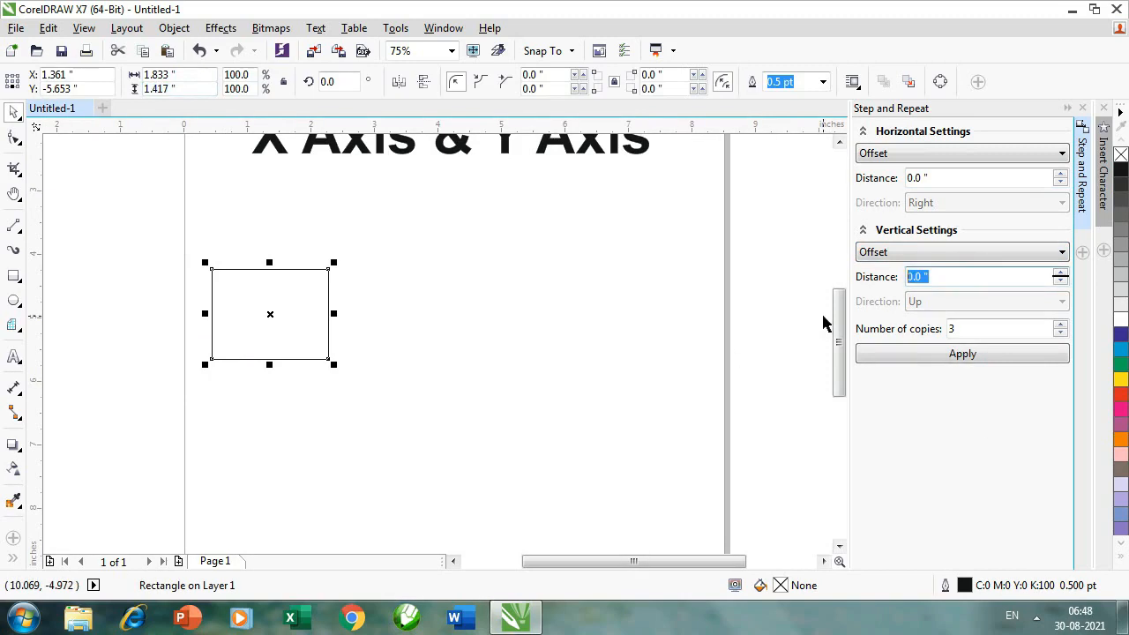
key("ctrl+v")
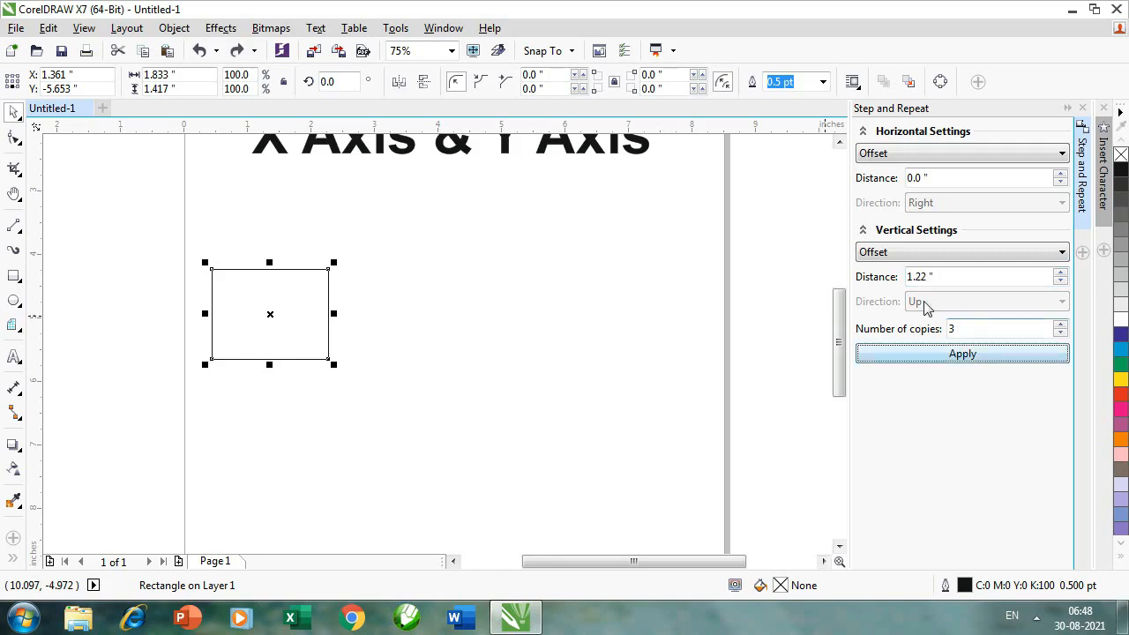
- Try repeating the rectangle downwards with 3 copies at a vertical distance of -1.614 inches, and undo the repeat
left_click(907, 275)
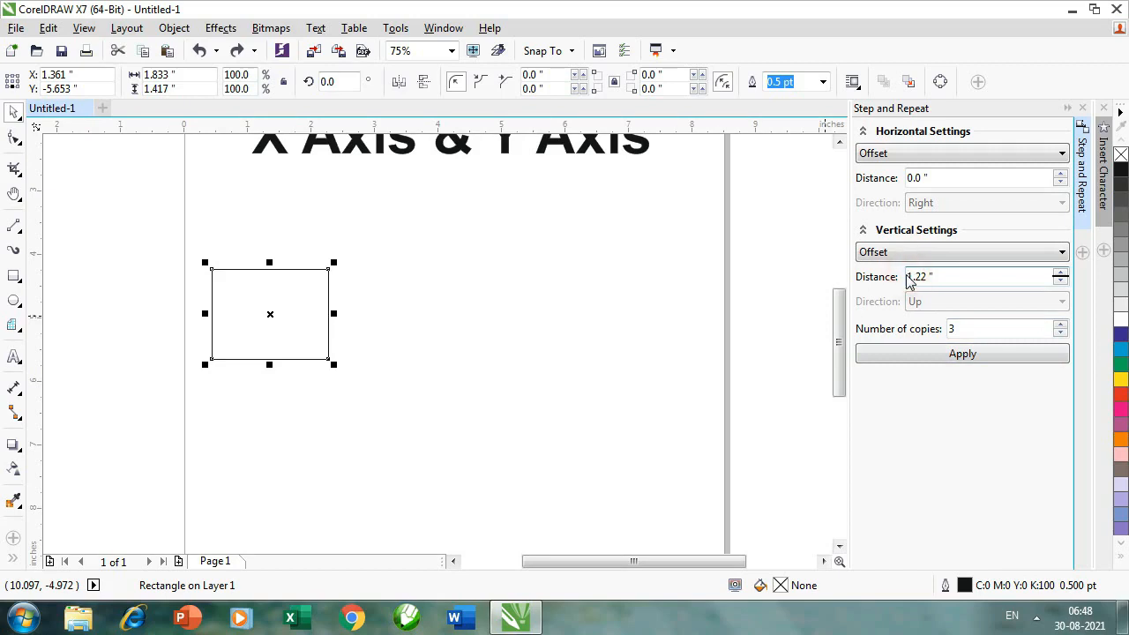
type("-")
left_click(966, 276)
left_click(959, 353)
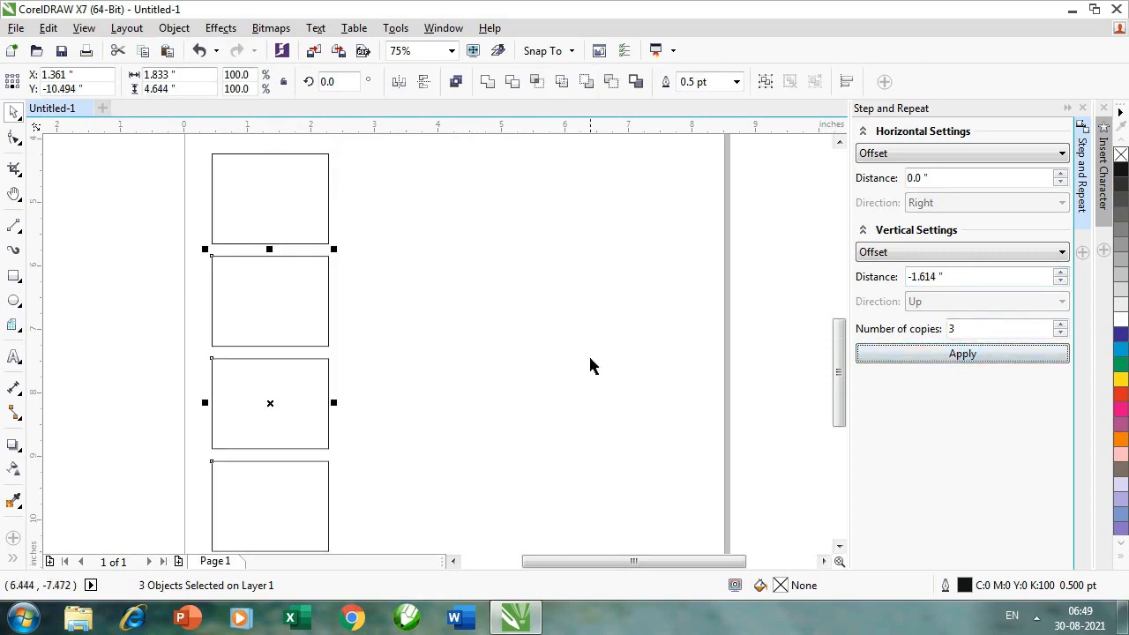
key("ctrl+z")
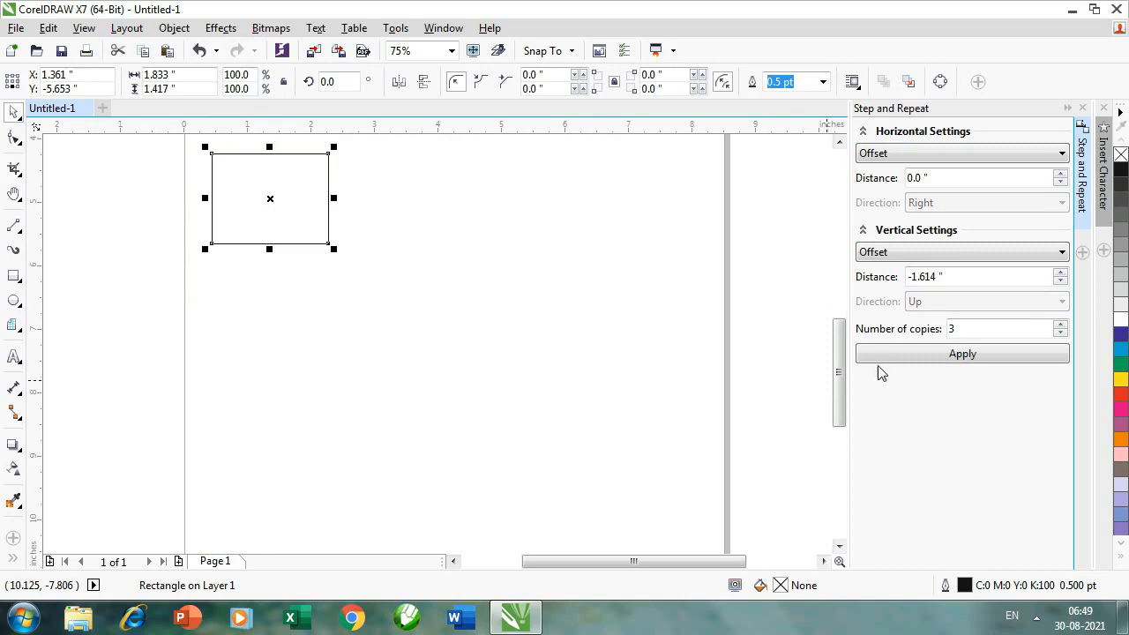
- Using the rectangle's copied height, set the vertical distance to -1.417 inches - 5 mm and repeat the rectangle downwards with 3 copies
scroll(839, 361, "up", 1)
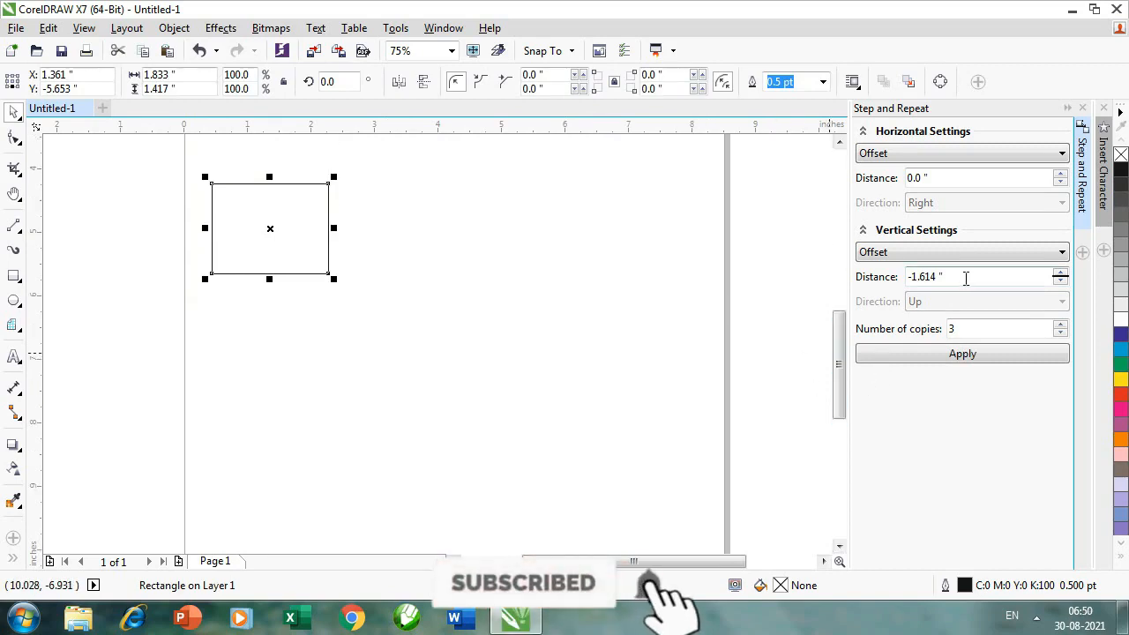
left_click(180, 89)
key("ctrl+c")
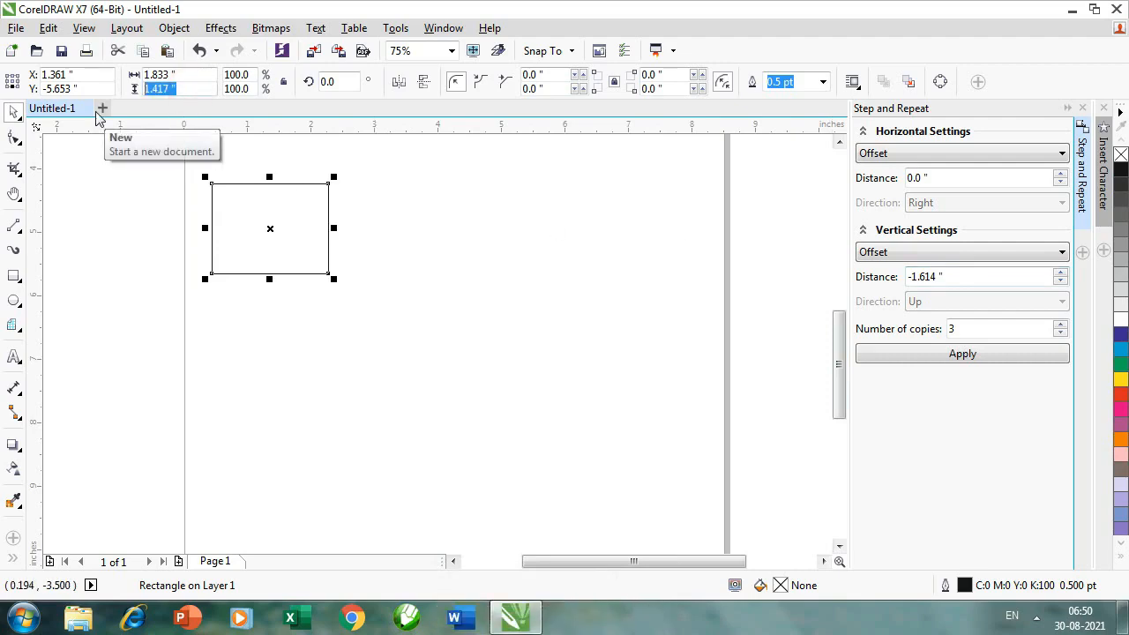
left_click(970, 276)
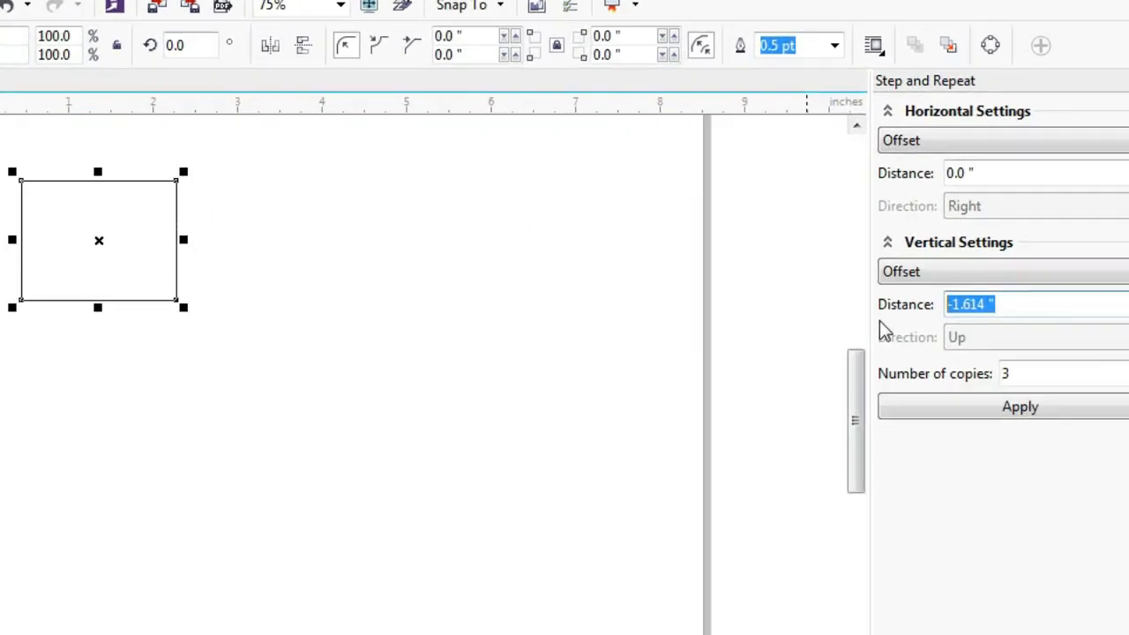
type("-")
key("ctrl+v")
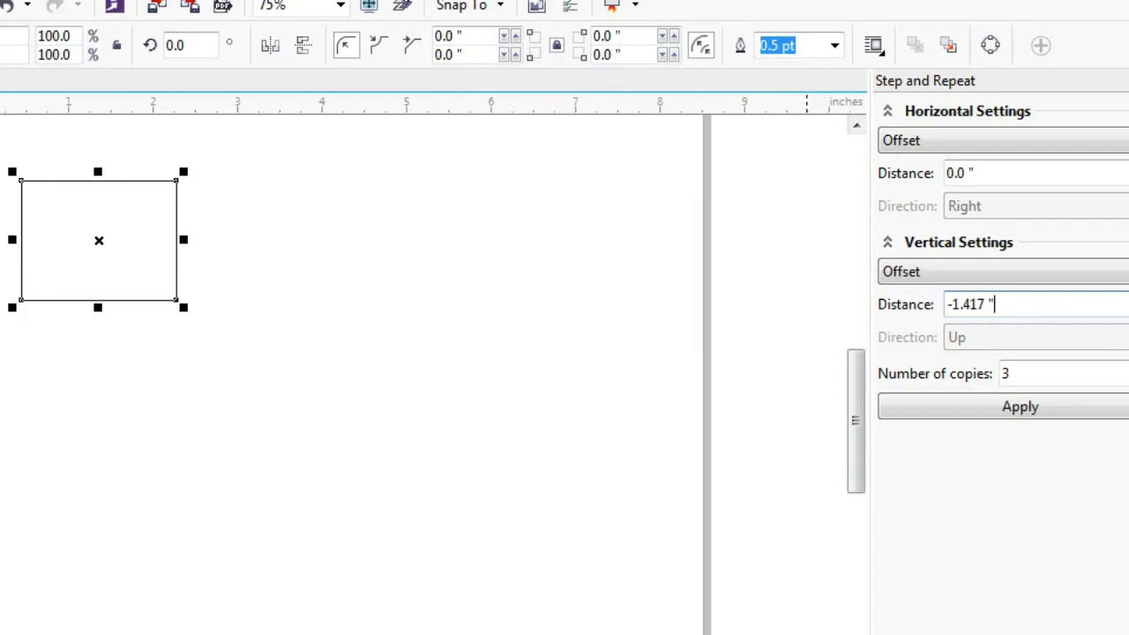
type("-5mm")
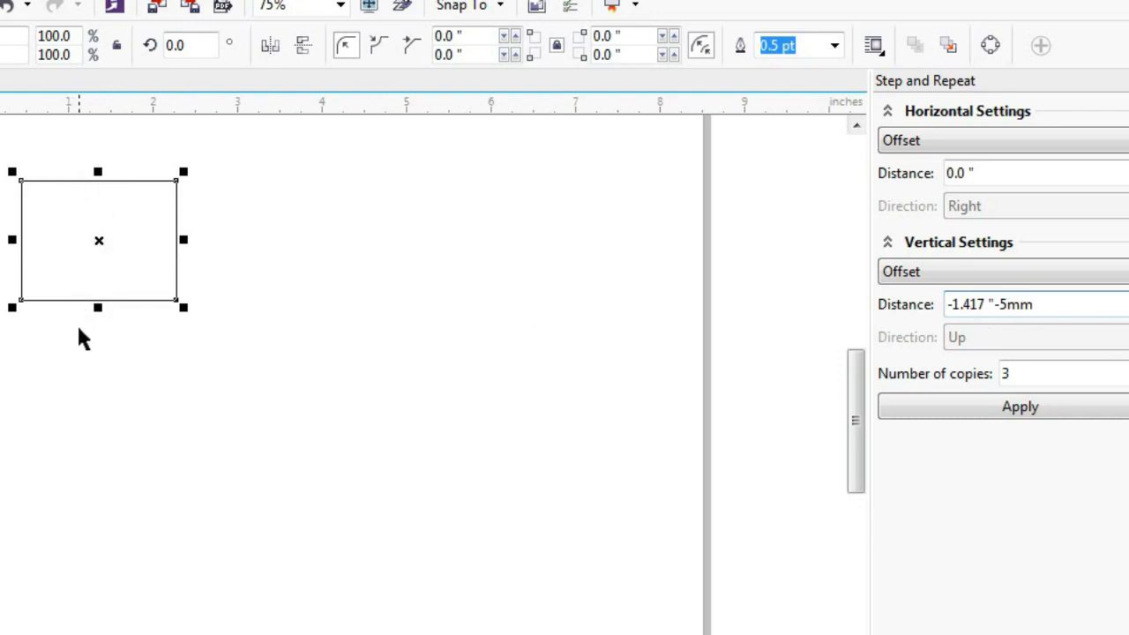
left_click(1014, 412)
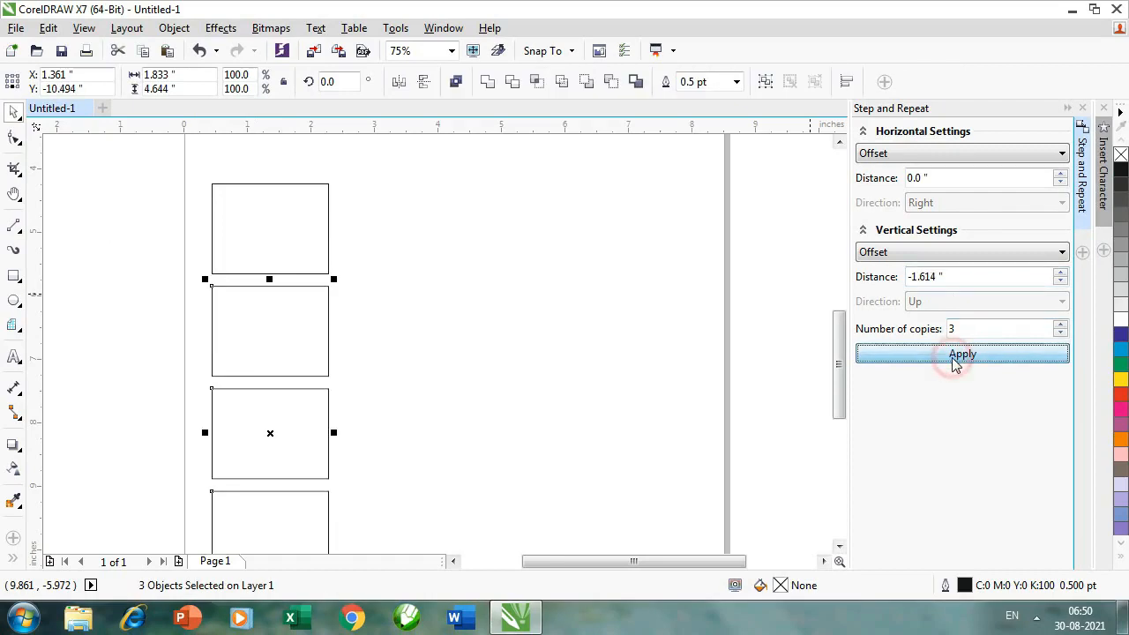
left_click_drag(839, 350, 840, 377)
scroll(533, 328, "down", 2)
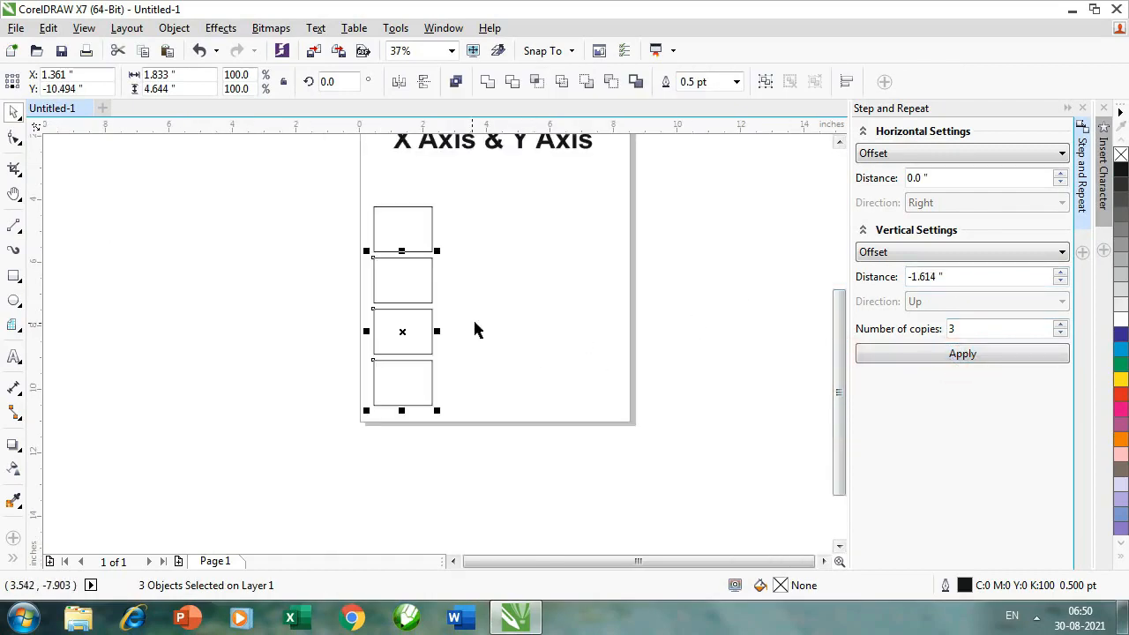
- Delete the three downward copies and move the original rectangle near the page's lower edge, at about X 1.61, Y -10.21 inches
key("Delete")
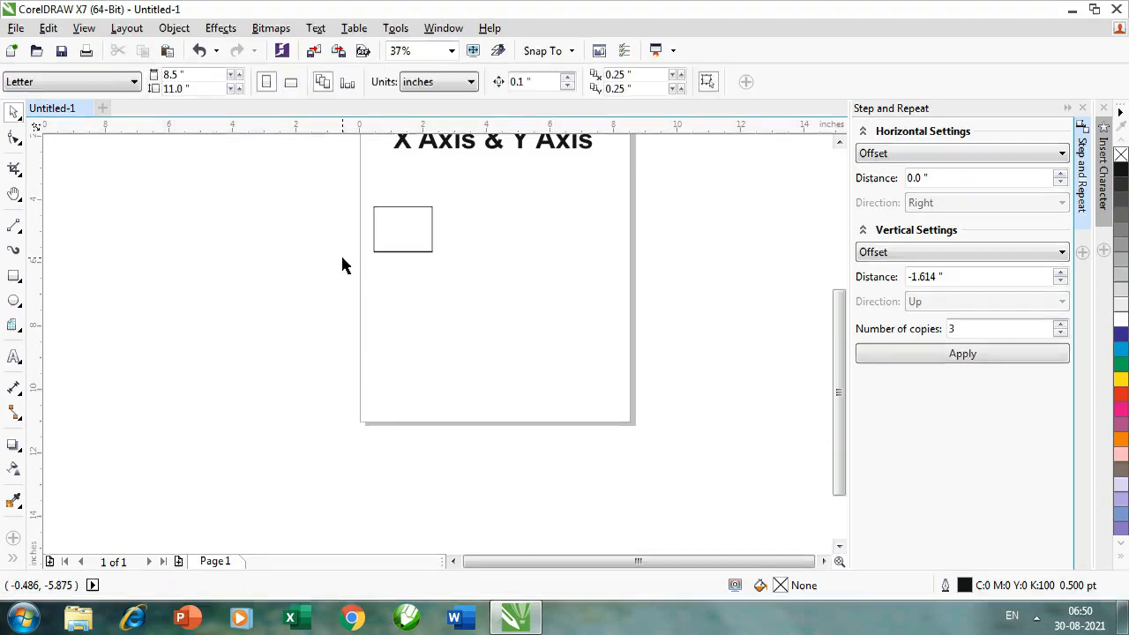
left_click_drag(343, 194, 527, 312)
left_click_drag(403, 228, 411, 374)
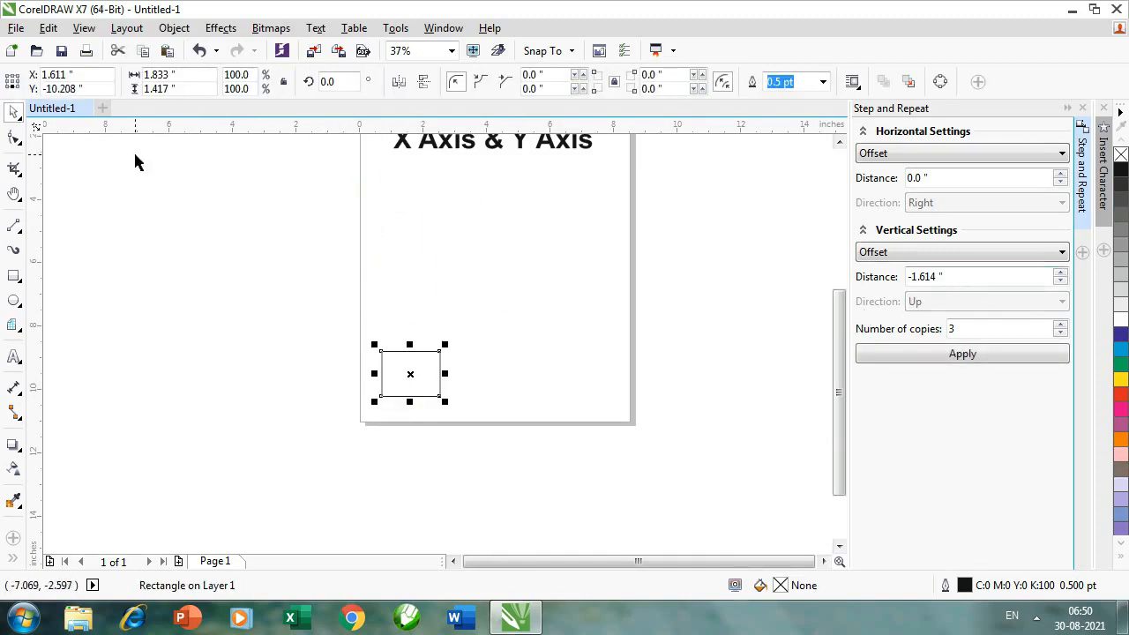
- Set the vertical distance to 1.614 inches and repeat the rectangle upwards with 3 copies
left_click(942, 356)
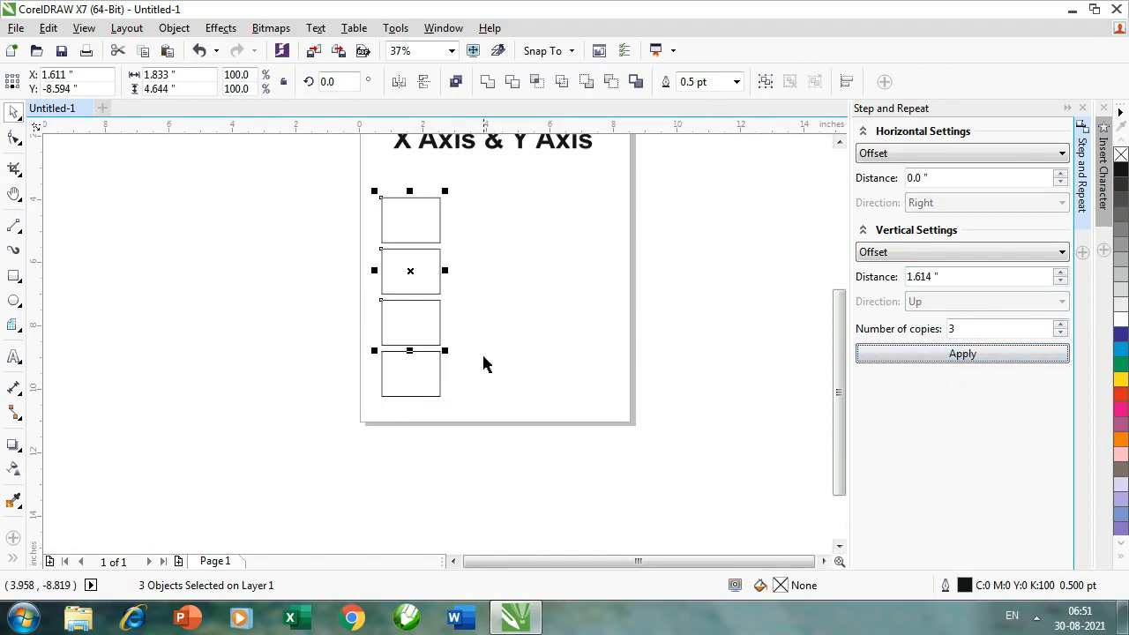
left_click(936, 277)
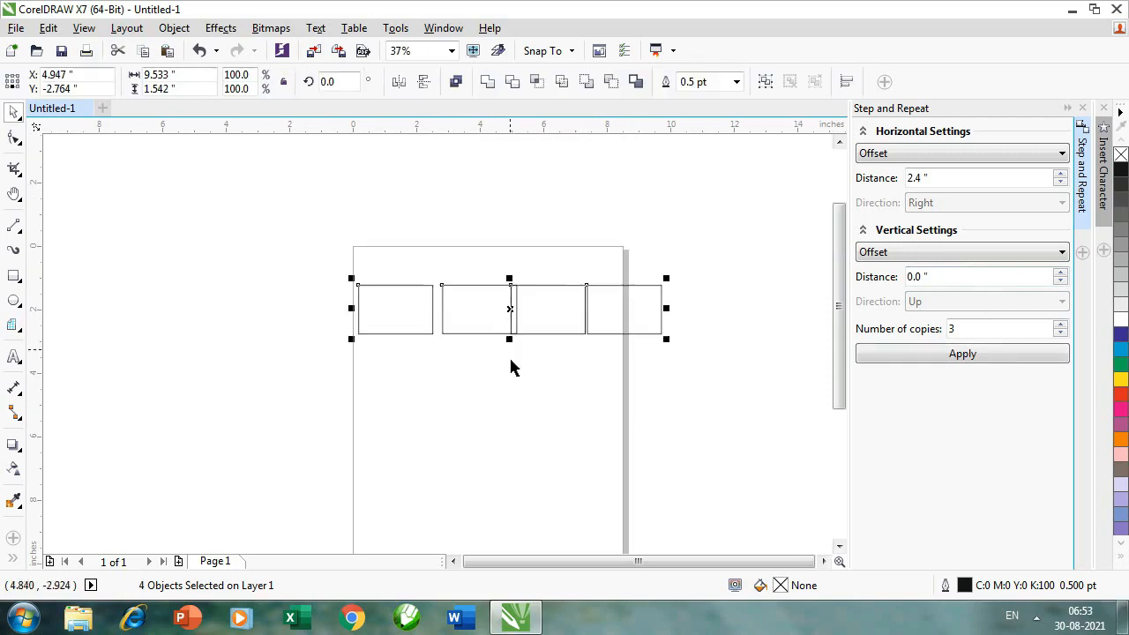
- Deselect the row of four rectangles and minimize the drawing window
left_click(506, 397)
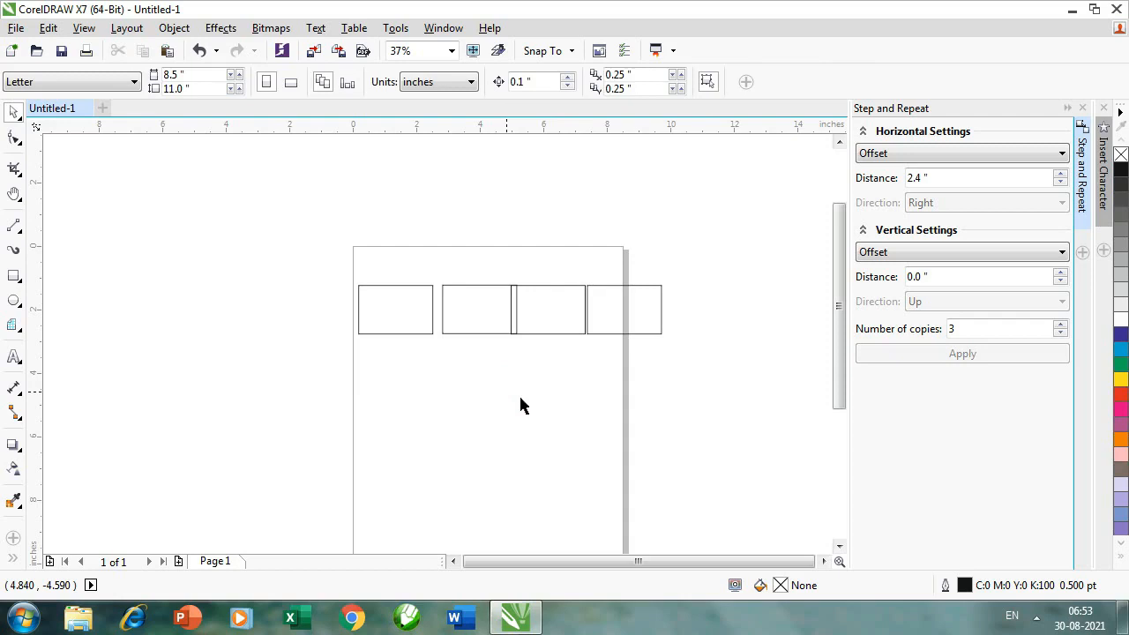
left_click(542, 396)
left_click(1071, 9)
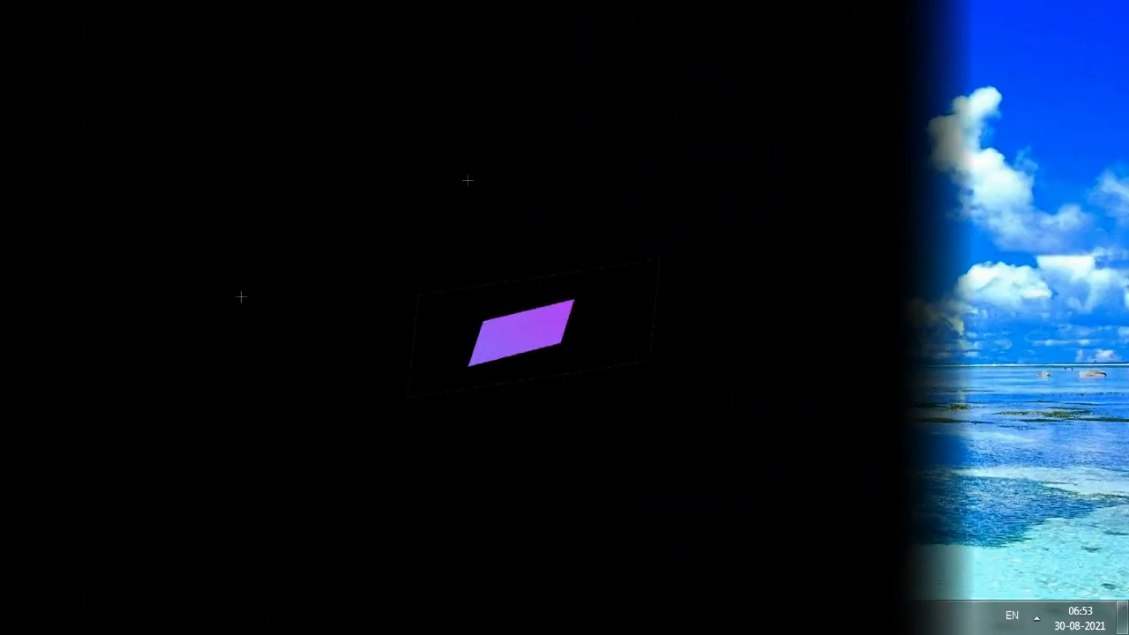